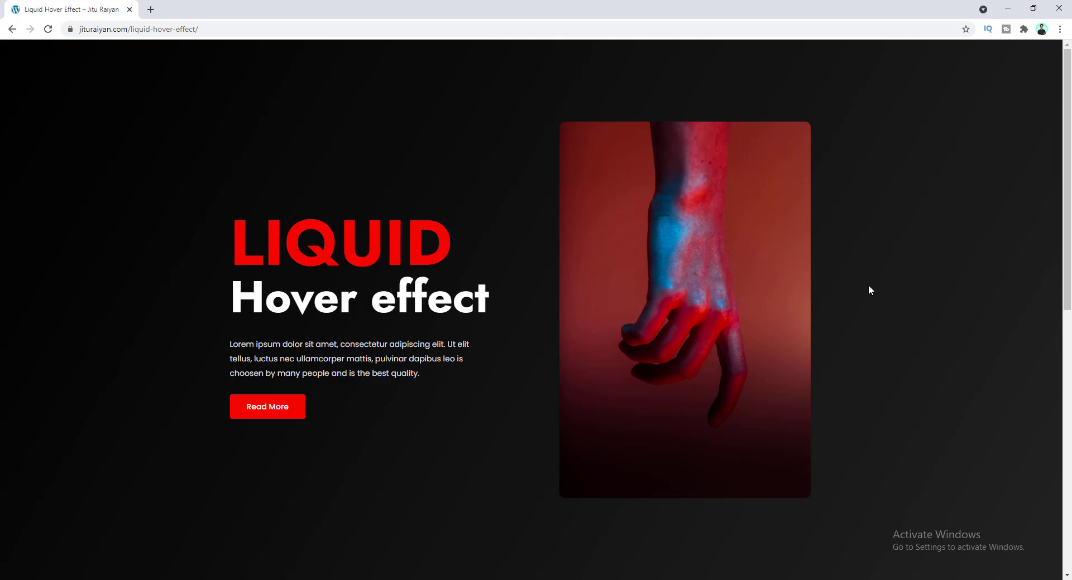
Step: Preview the liquid image hover transition and try the Parallel and Stripe hover effects on the finished Liquid Hover widget
mouse_move(719, 299)
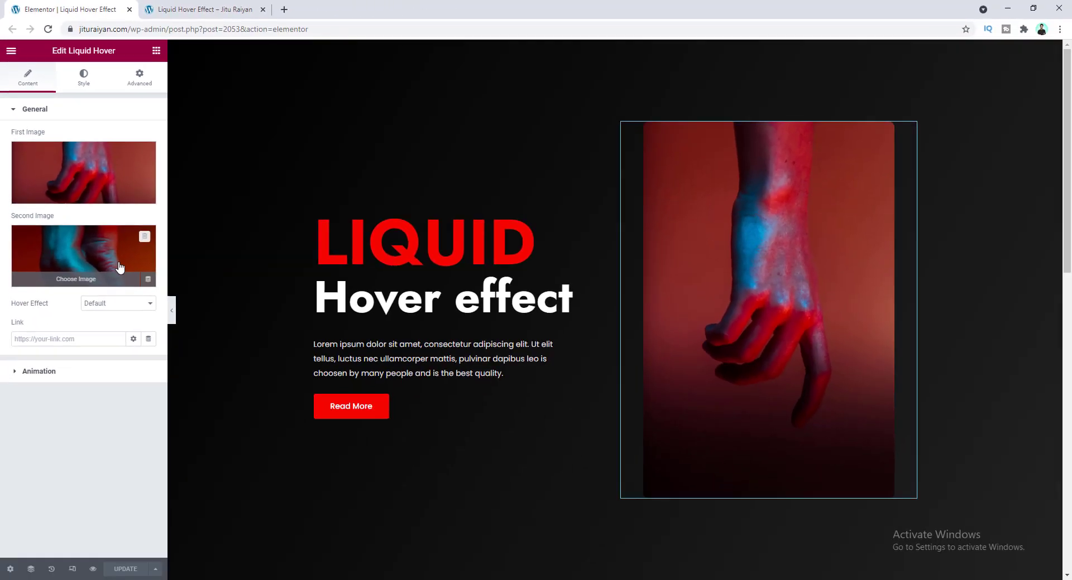
mouse_move(721, 312)
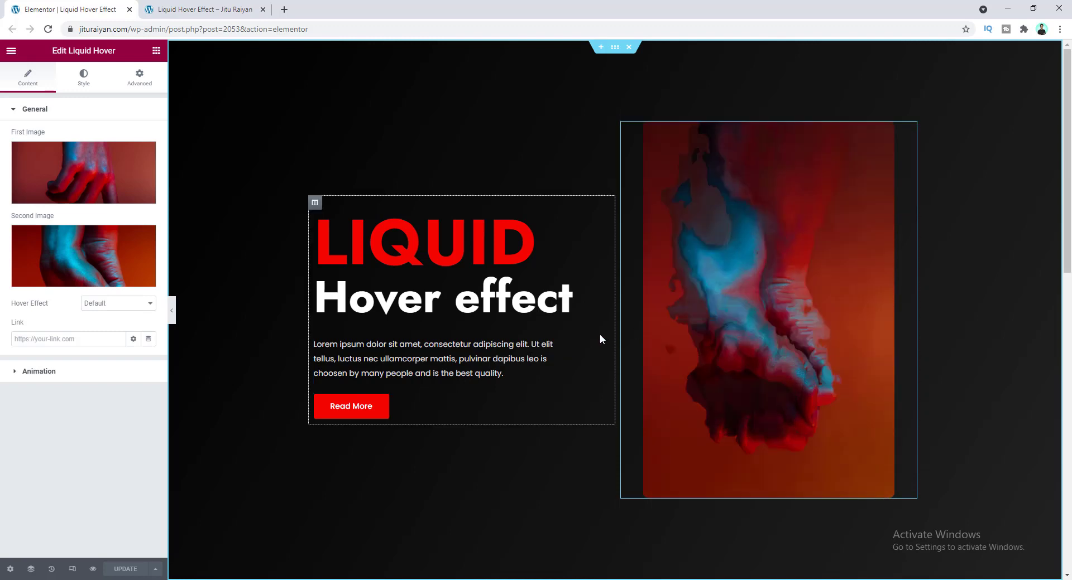
click(118, 303)
click(122, 349)
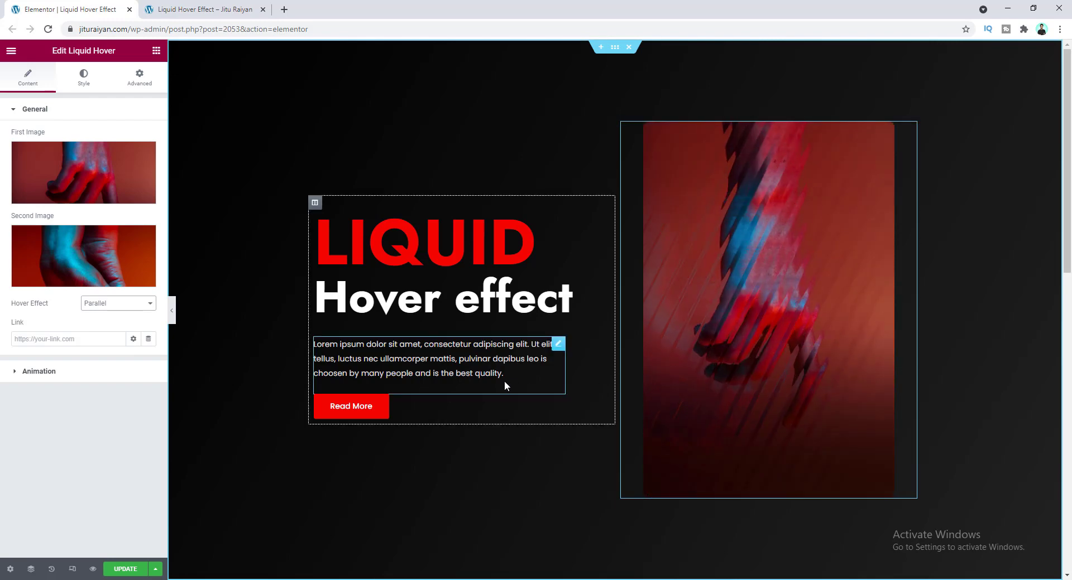
click(117, 303)
click(111, 331)
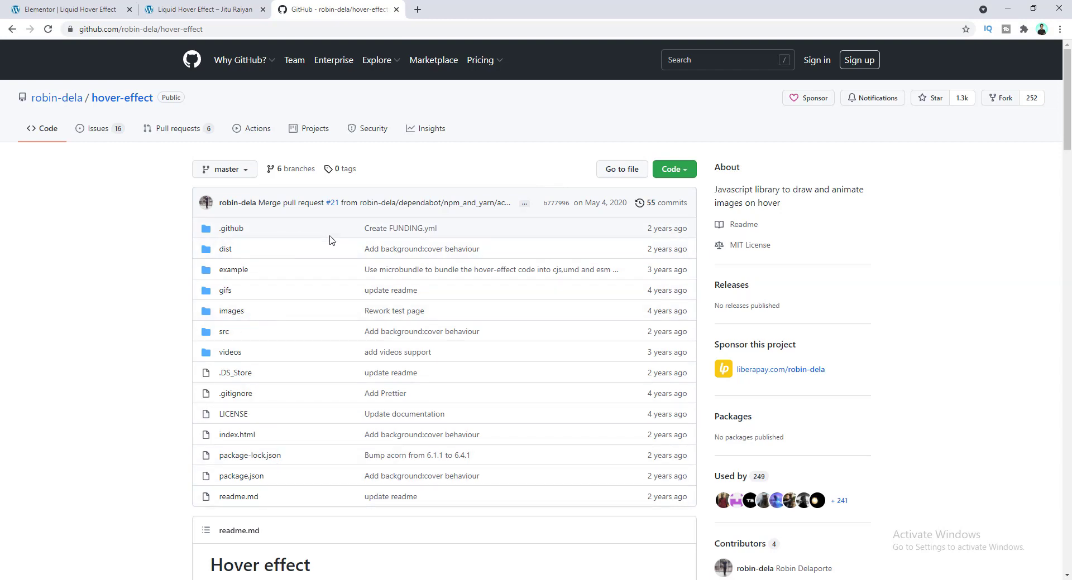
Step: Examine the hover-effect repository's readme, focusing on the Basic usage section and its sample code
scroll(630, 352, down, 4)
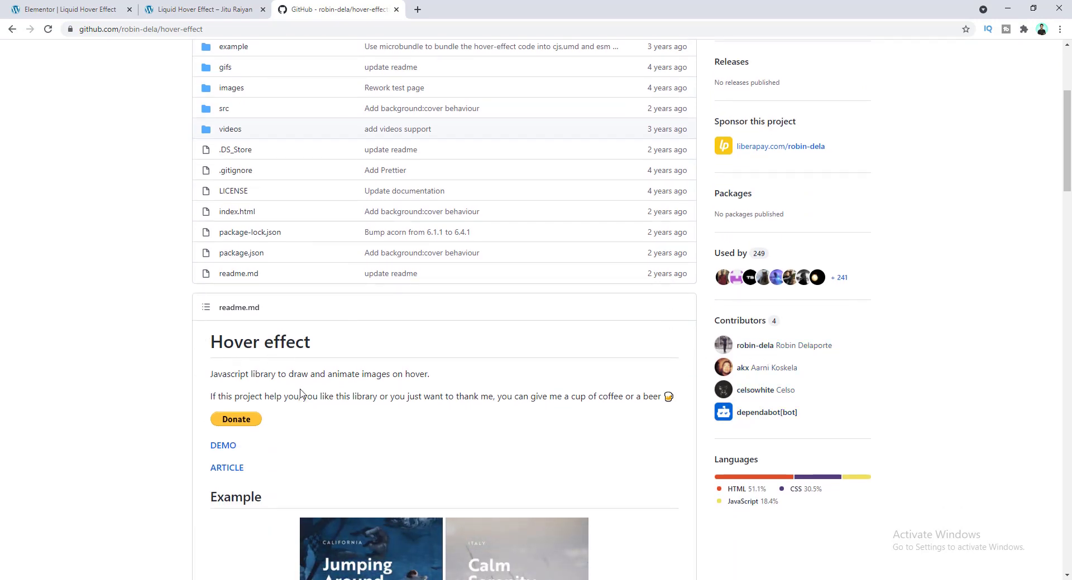
scroll(300, 394, down, 5)
scroll(302, 394, down, 5)
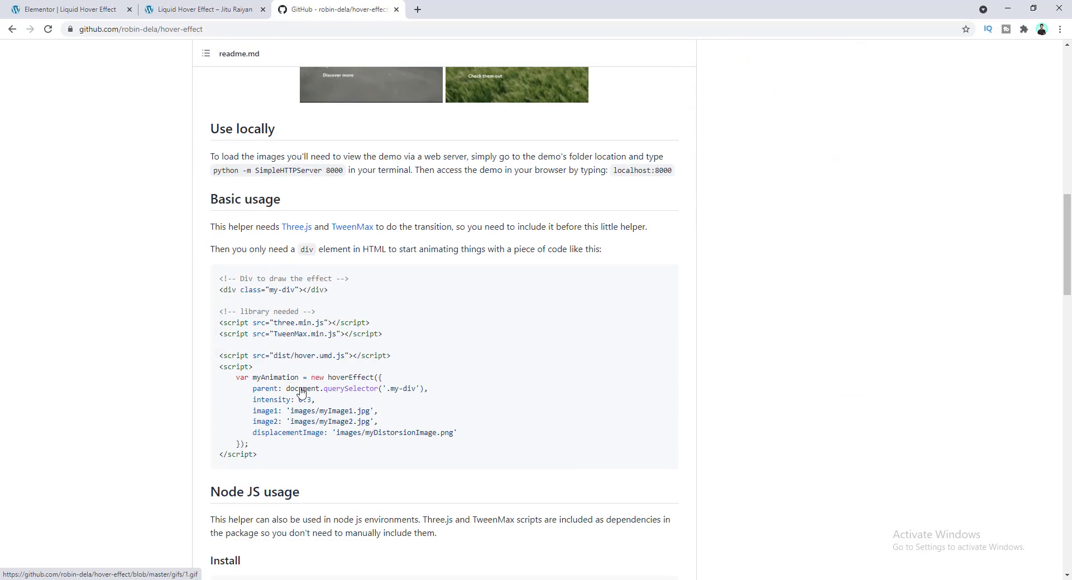
drag(243, 290, 303, 436)
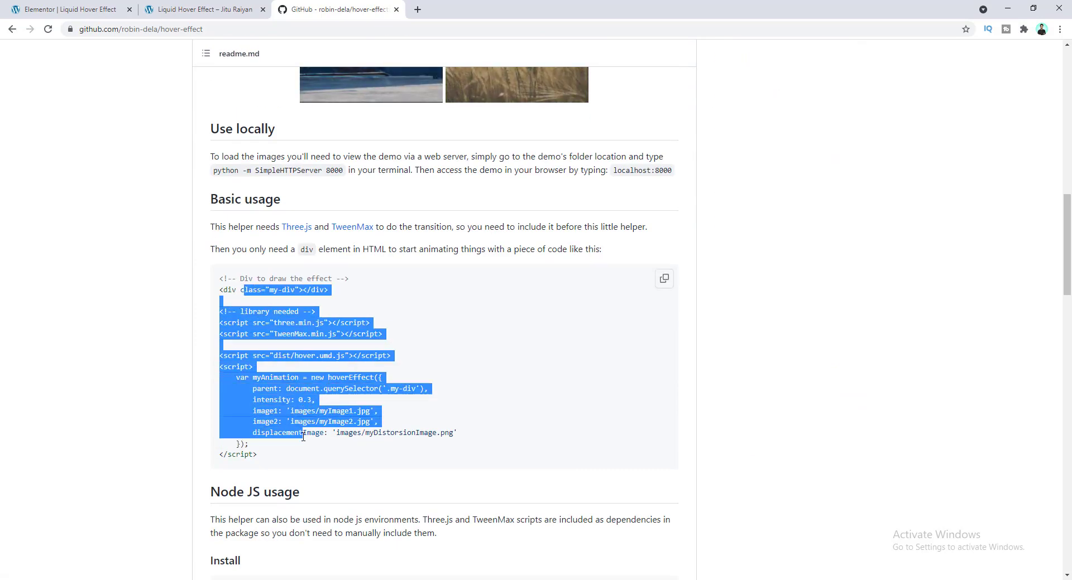
drag(356, 377, 362, 390)
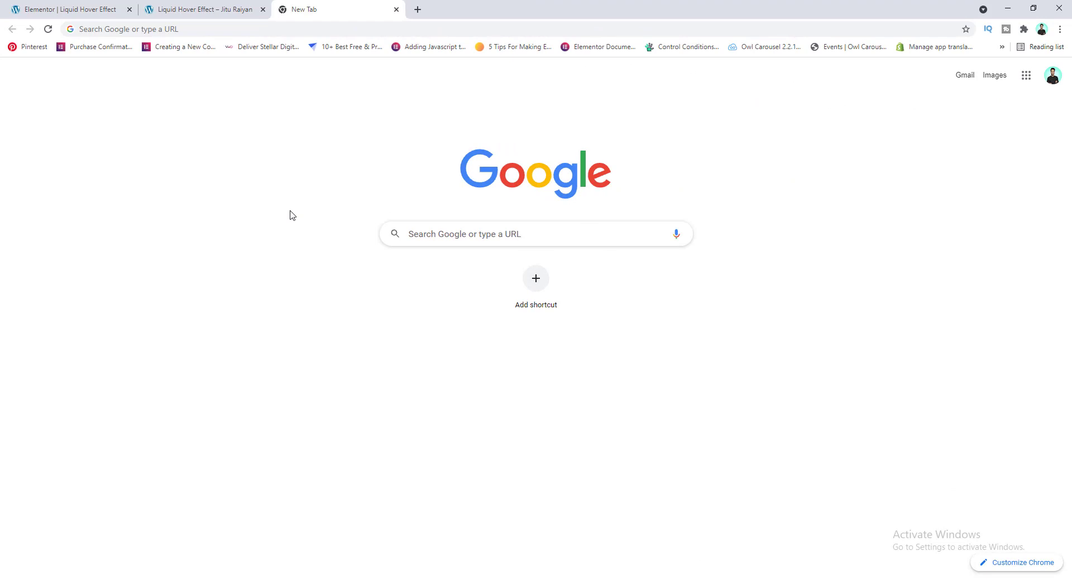
Step: Open makedreamwebsite.com/liquid-hover-effect/ in the blank tab
click(209, 29)
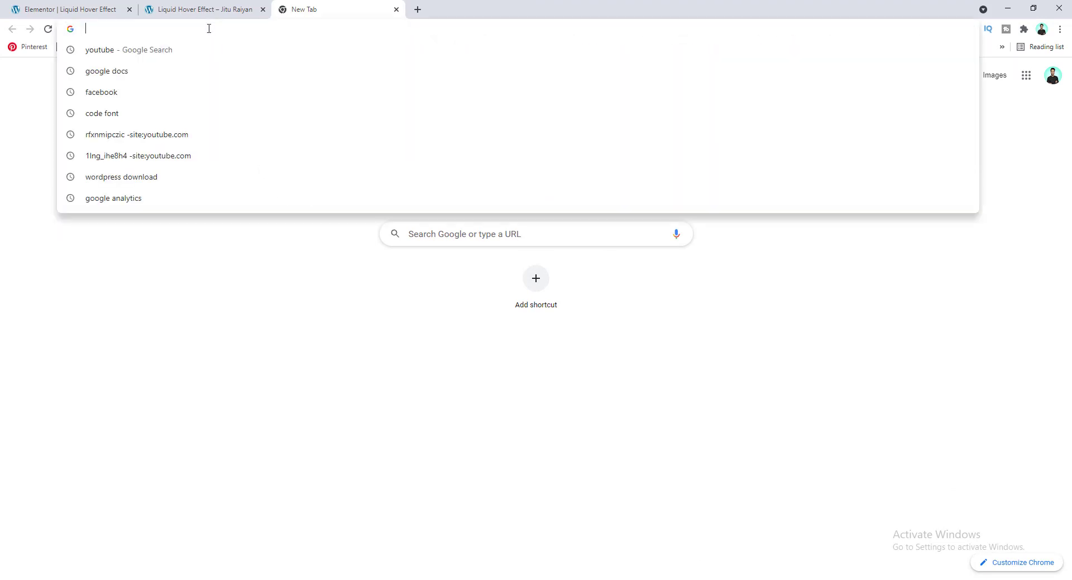
text(makedreamwebsite.com/li)
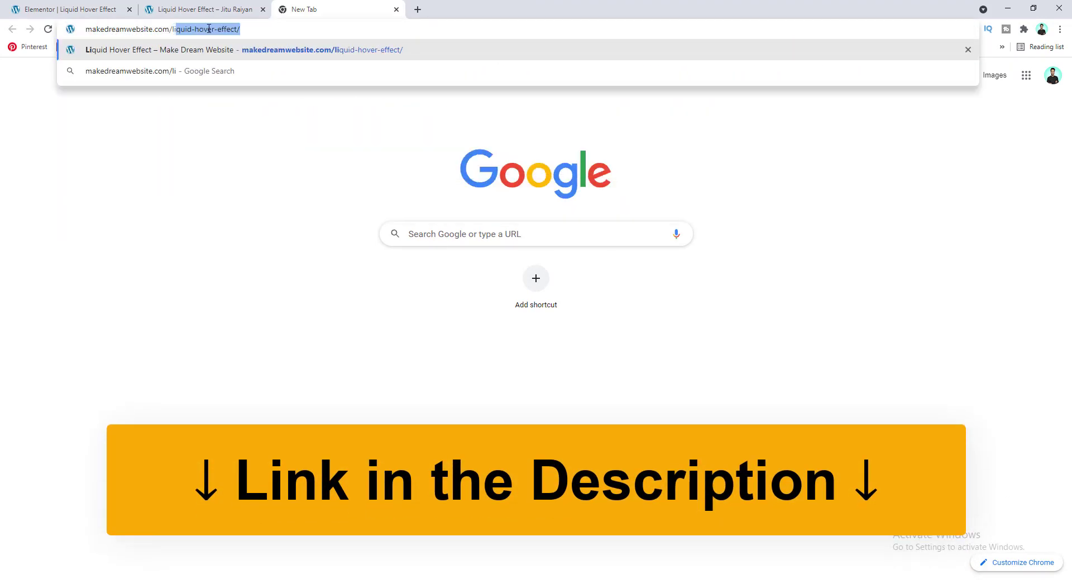
key(Right)
key(Return)
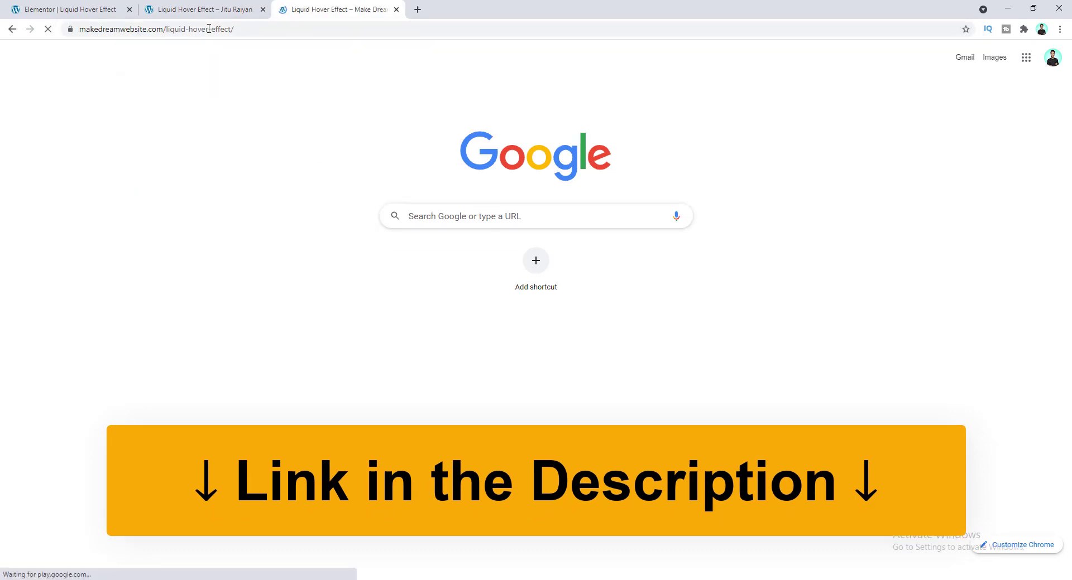
Step: Open the sign-up form for receiving the free Liquid Hover Effect plugin by email
scroll(408, 190, down, 5)
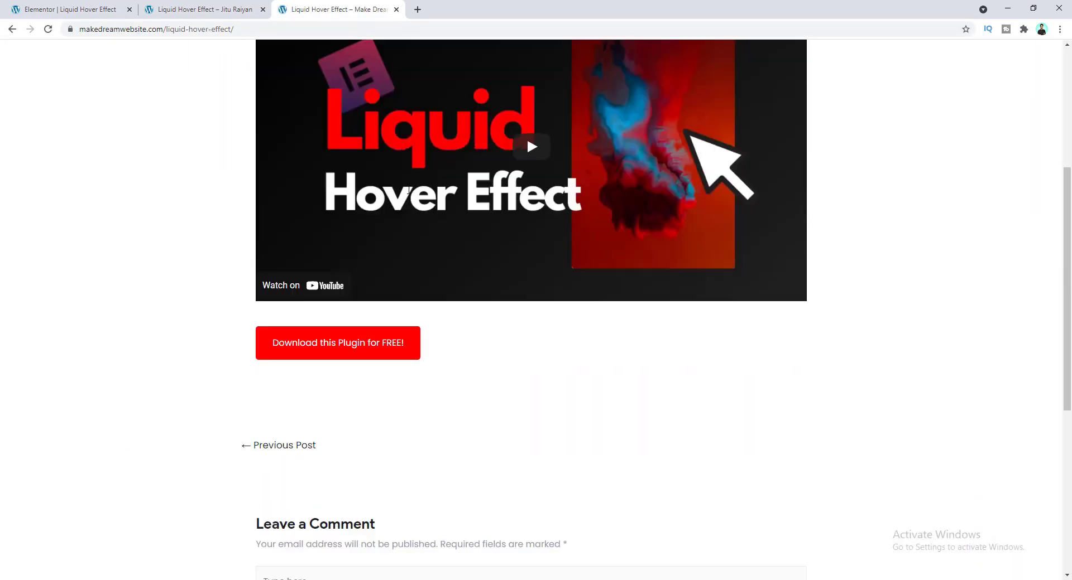
click(351, 337)
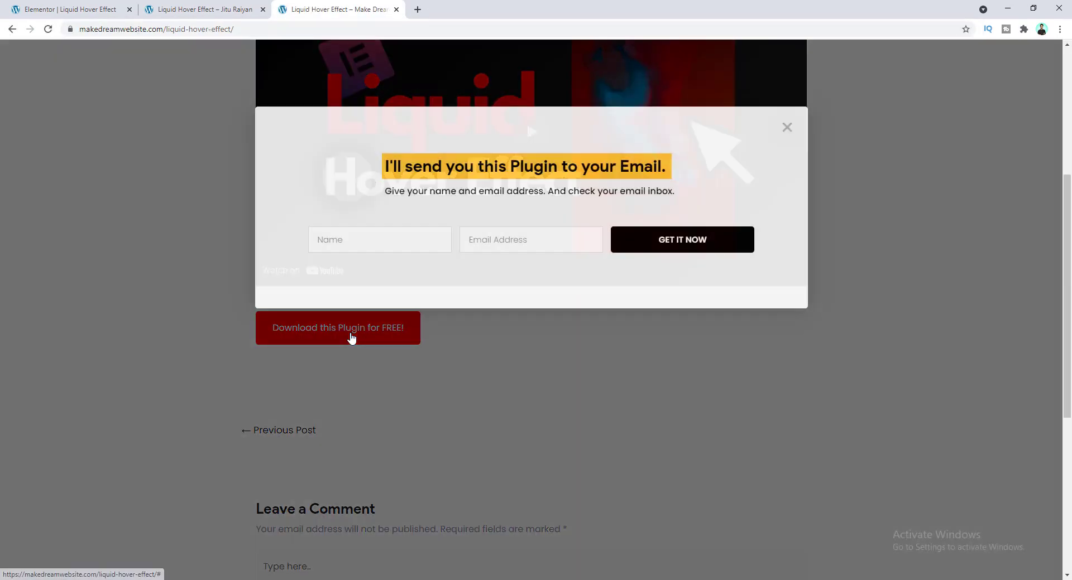
click(404, 229)
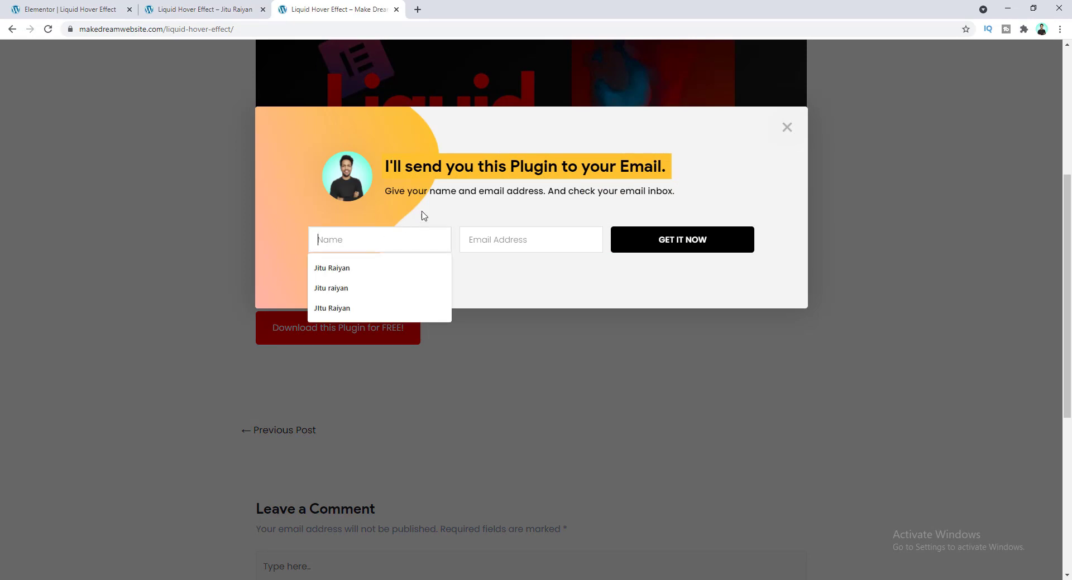
click(423, 217)
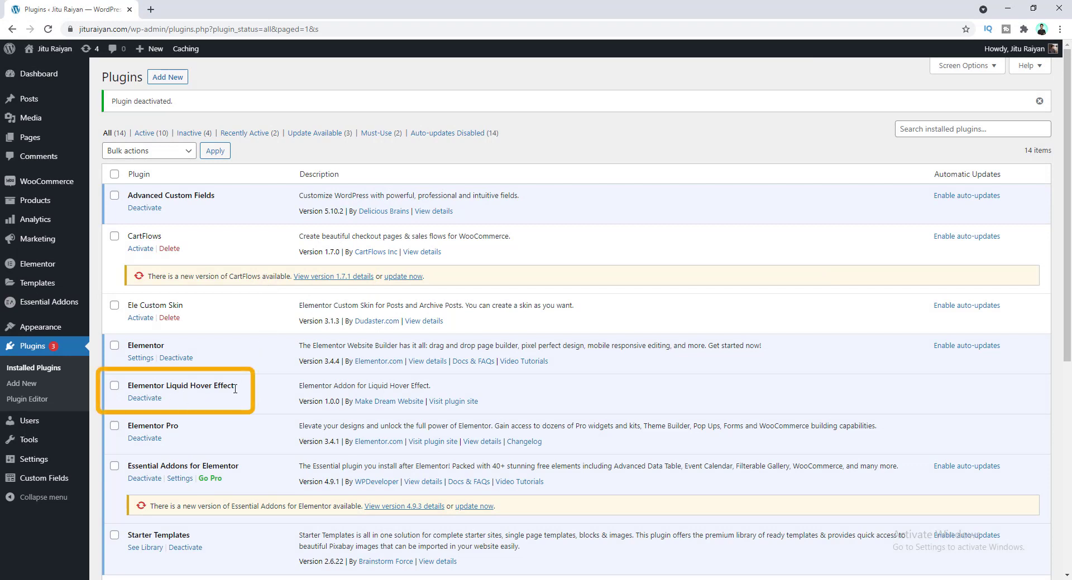
Step: Open the Liquid Hover Effect page from the list of all pages for editing with Elementor in a new tab
mouse_move(49, 138)
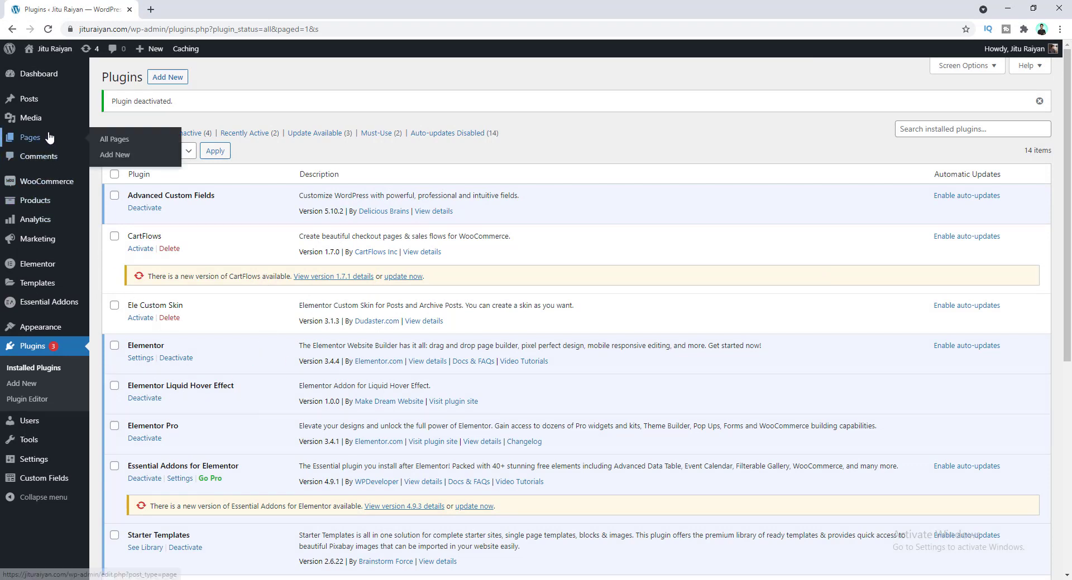
click(111, 137)
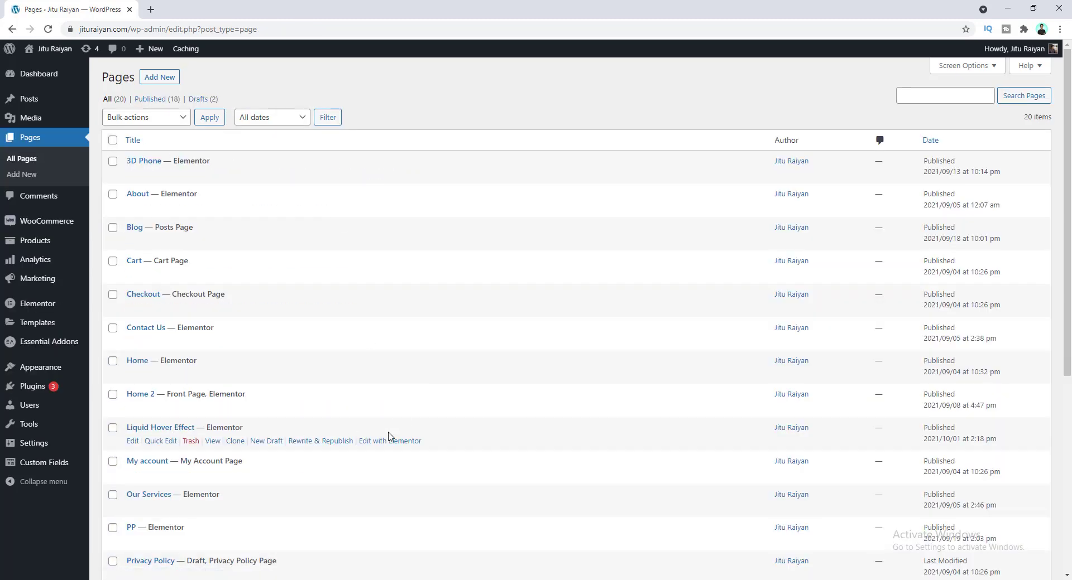
right_click(385, 444)
click(408, 451)
click(184, 9)
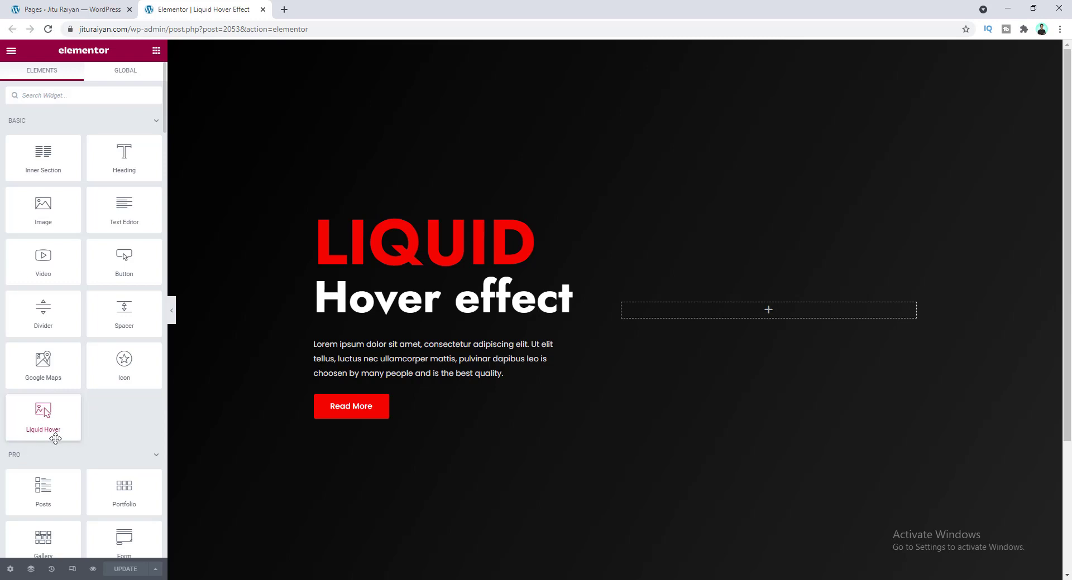
Step: Add a Liquid Hover widget to the empty column beside the heading and set its first image to the single downward-reaching hand photo
drag(36, 423, 720, 318)
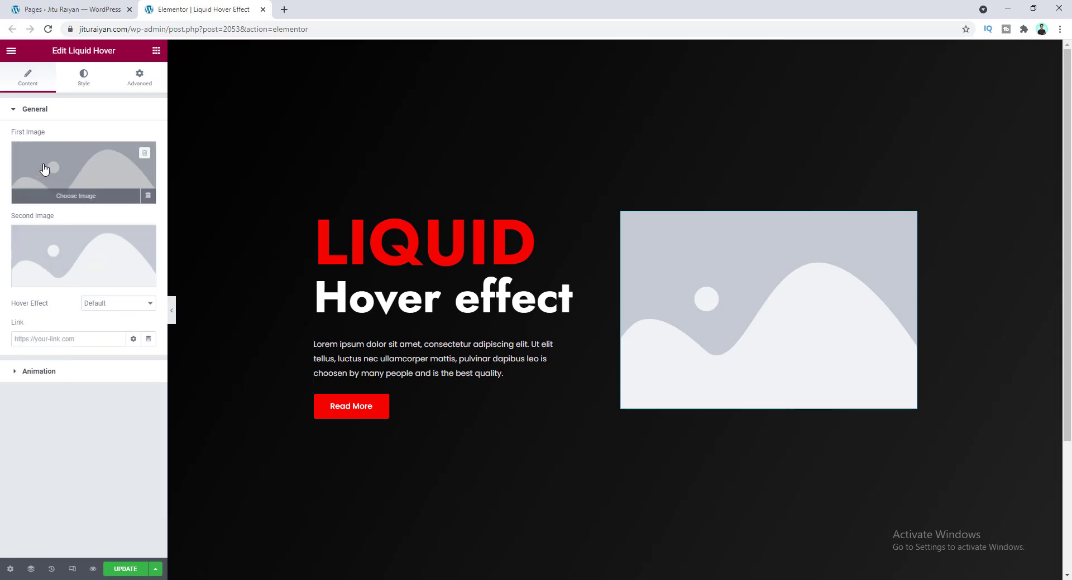
click(73, 168)
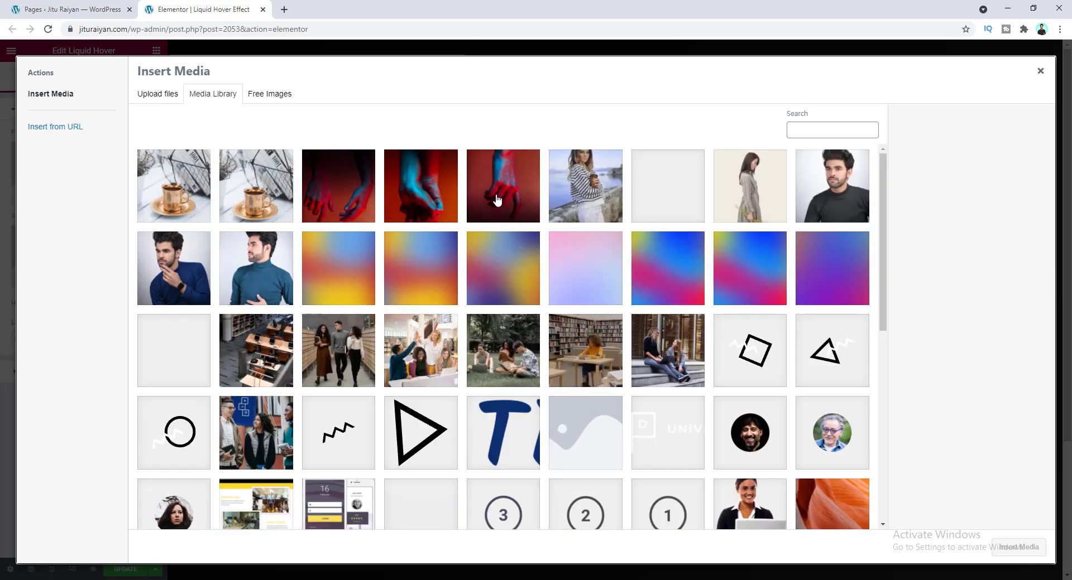
click(511, 217)
click(1019, 547)
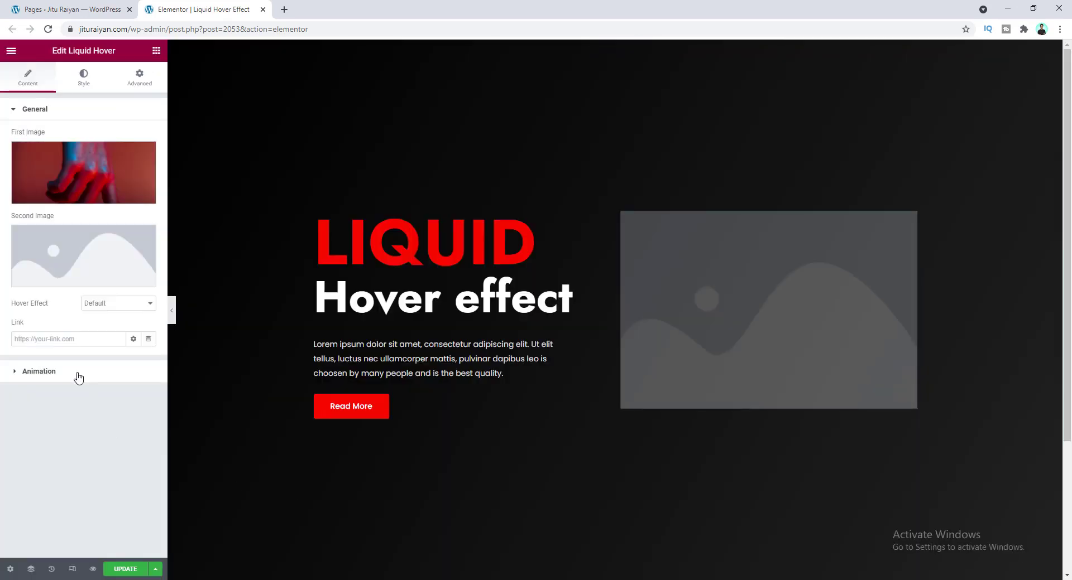
Step: Set the widget's second image to the media library photo of two hands together, lit in blue and red
click(76, 240)
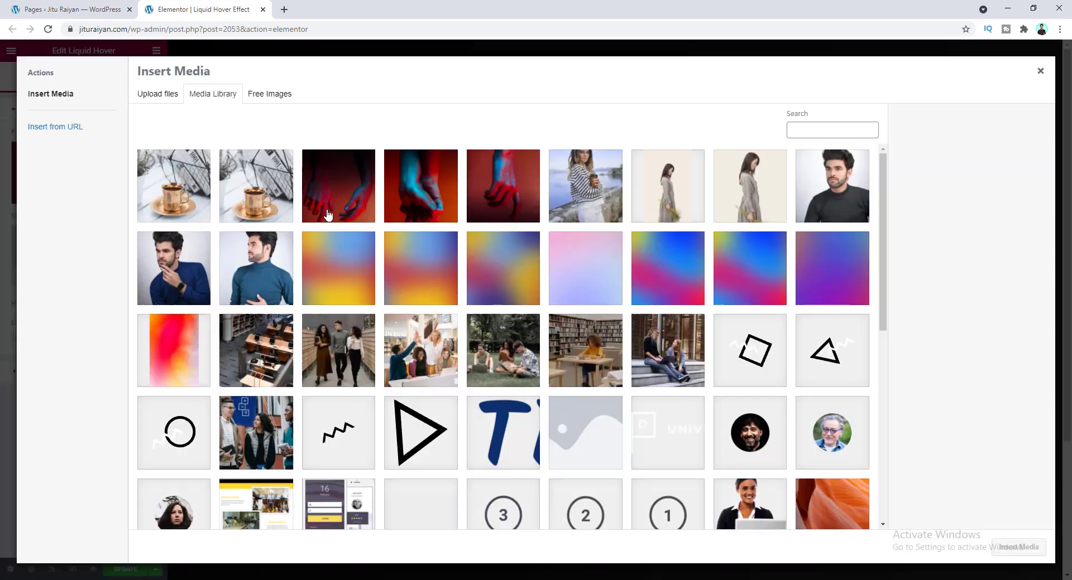
click(429, 183)
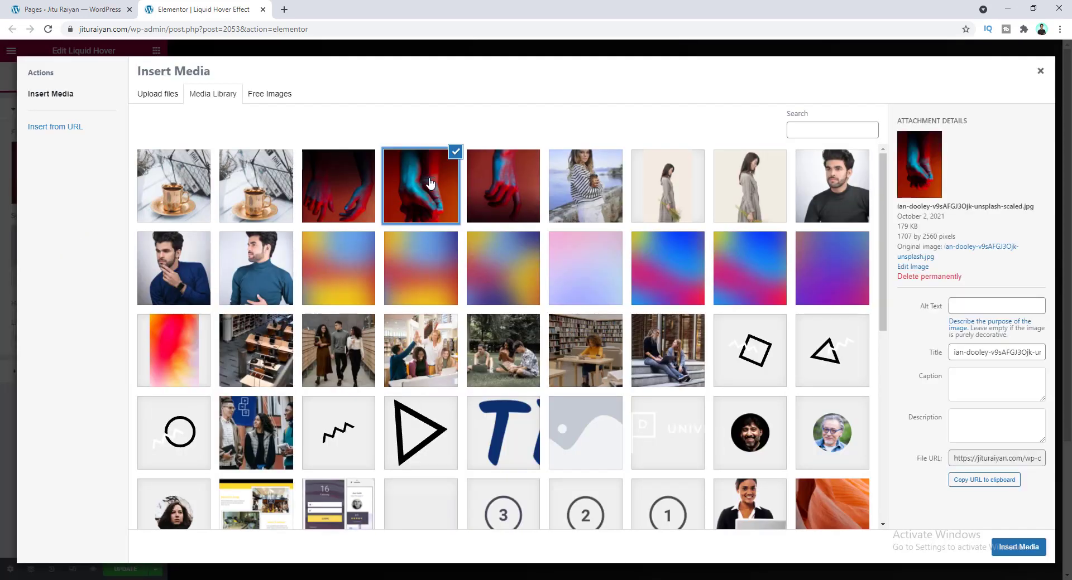
click(1019, 547)
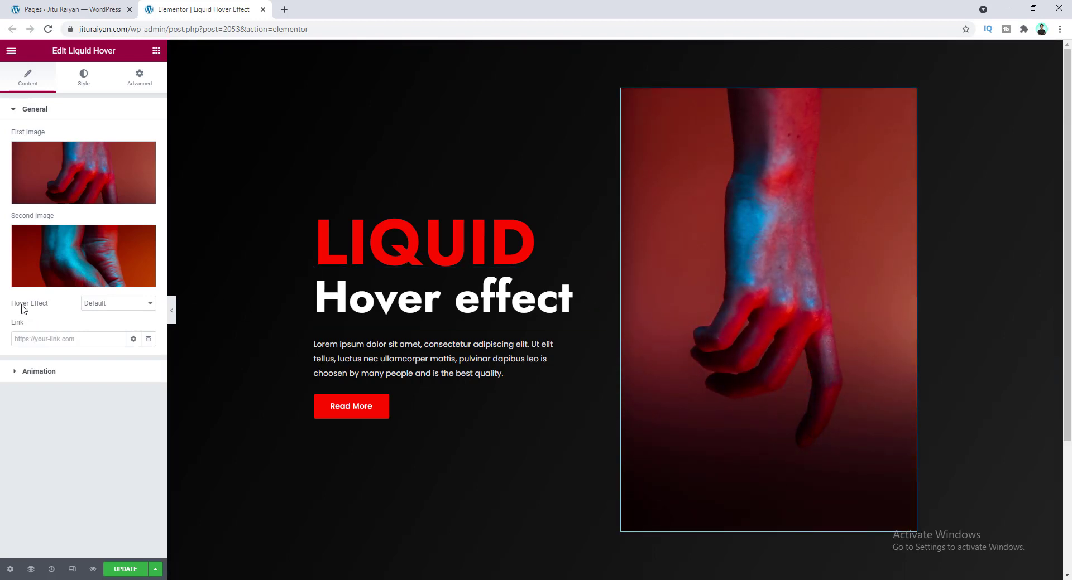
Step: Try the Stripe, Parallel and Water hover effects on the image, then return the hover effect to Default
click(108, 306)
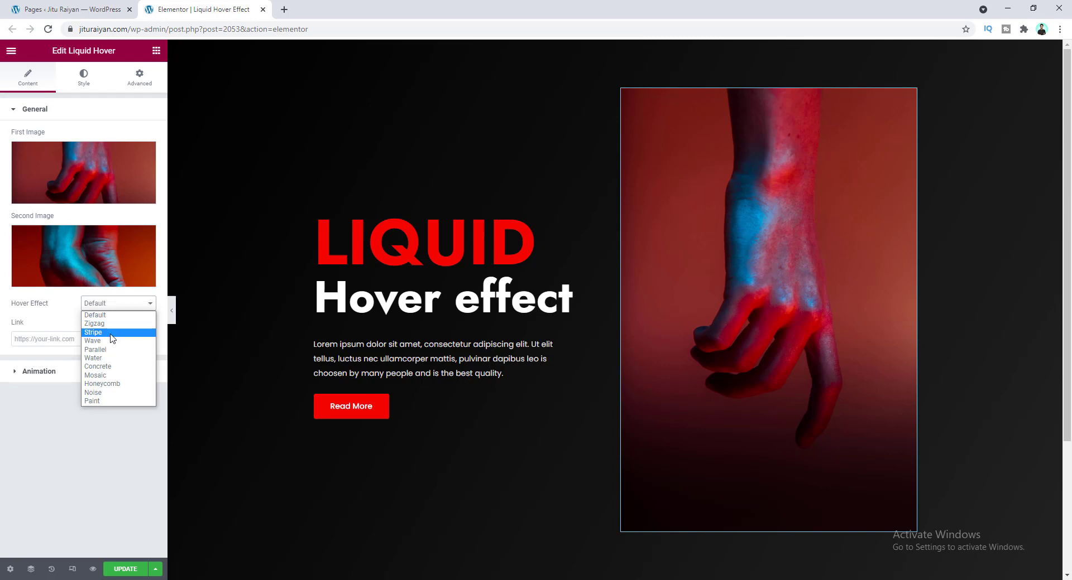
click(111, 333)
mouse_move(716, 351)
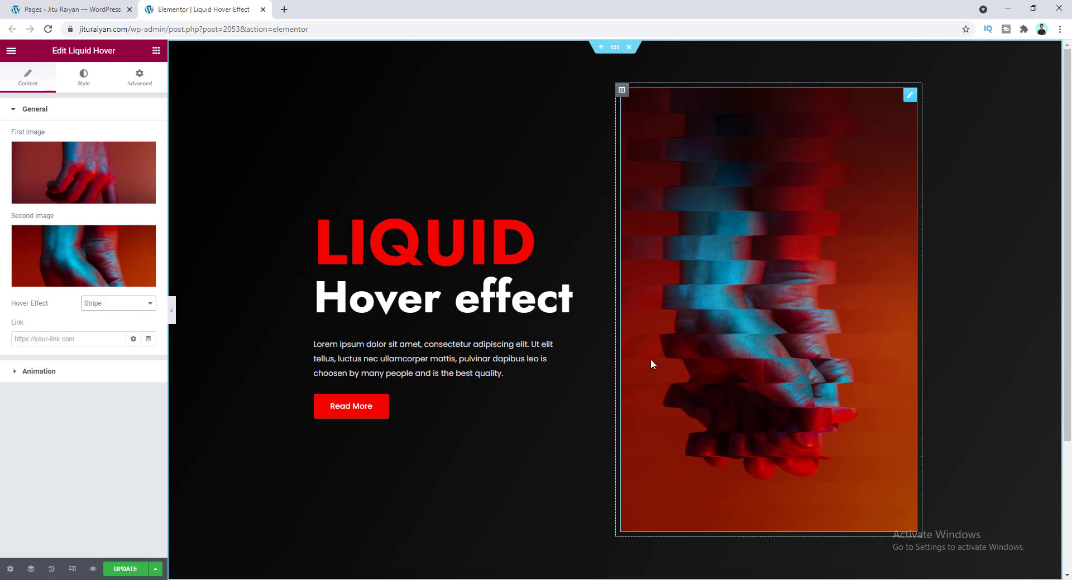
click(105, 304)
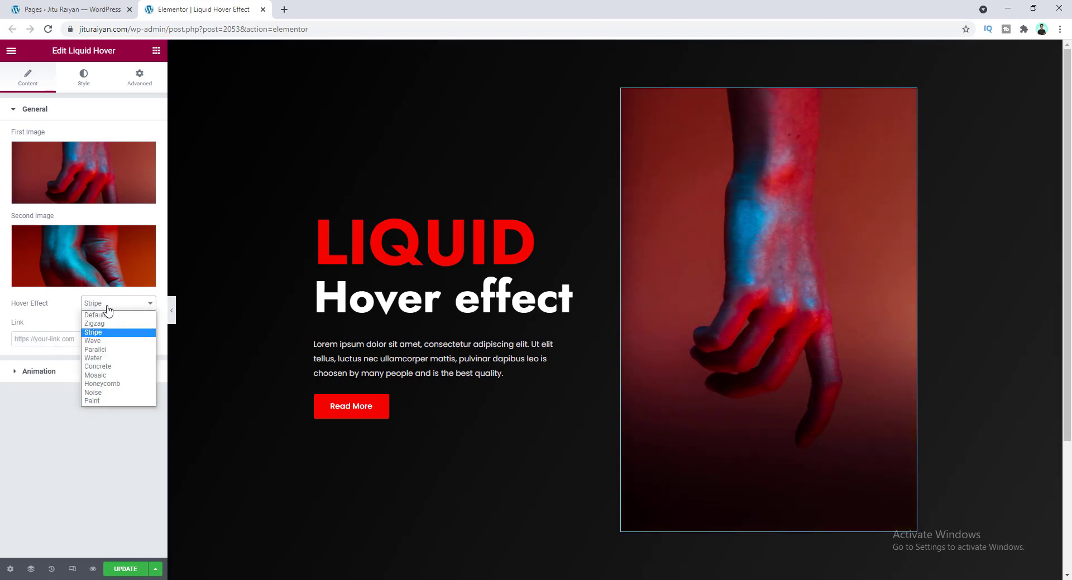
click(107, 350)
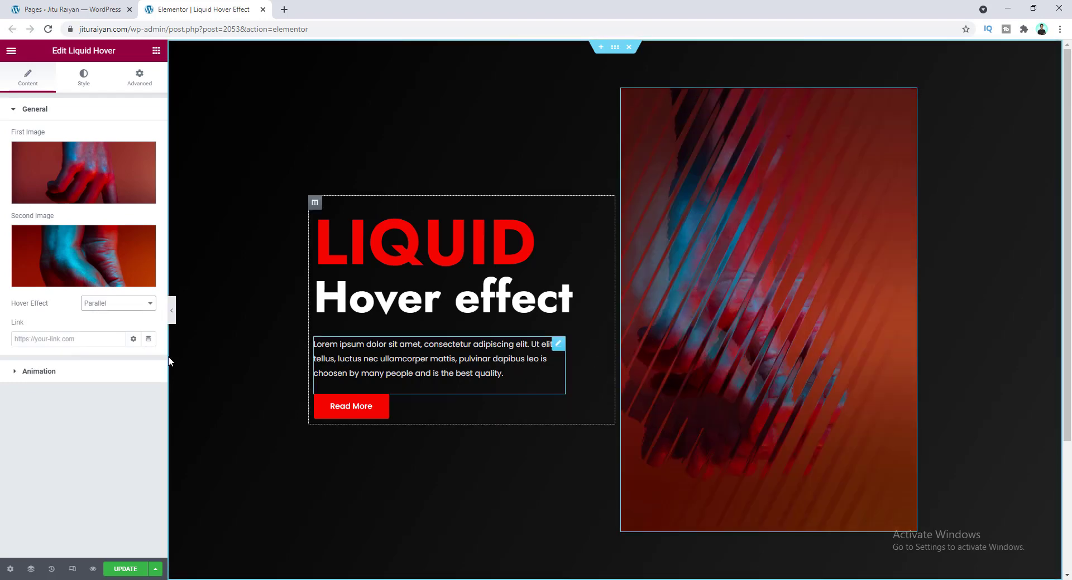
click(137, 307)
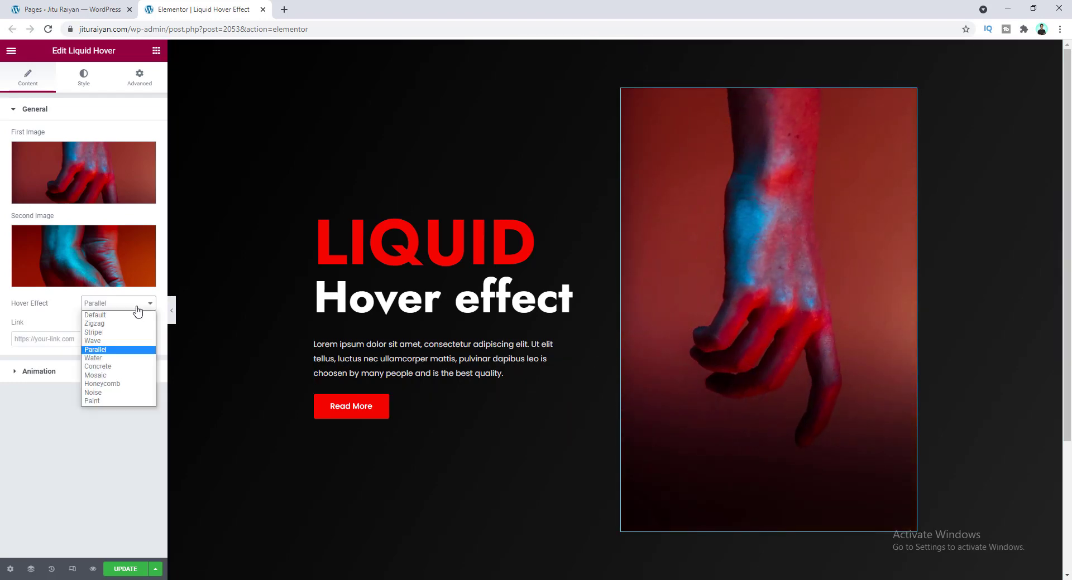
click(128, 362)
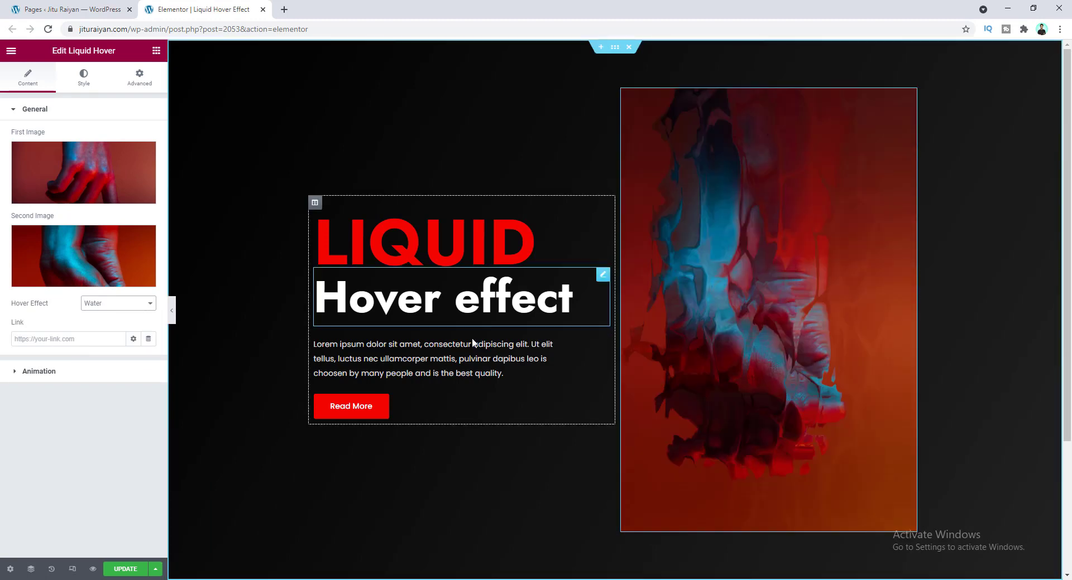
click(132, 305)
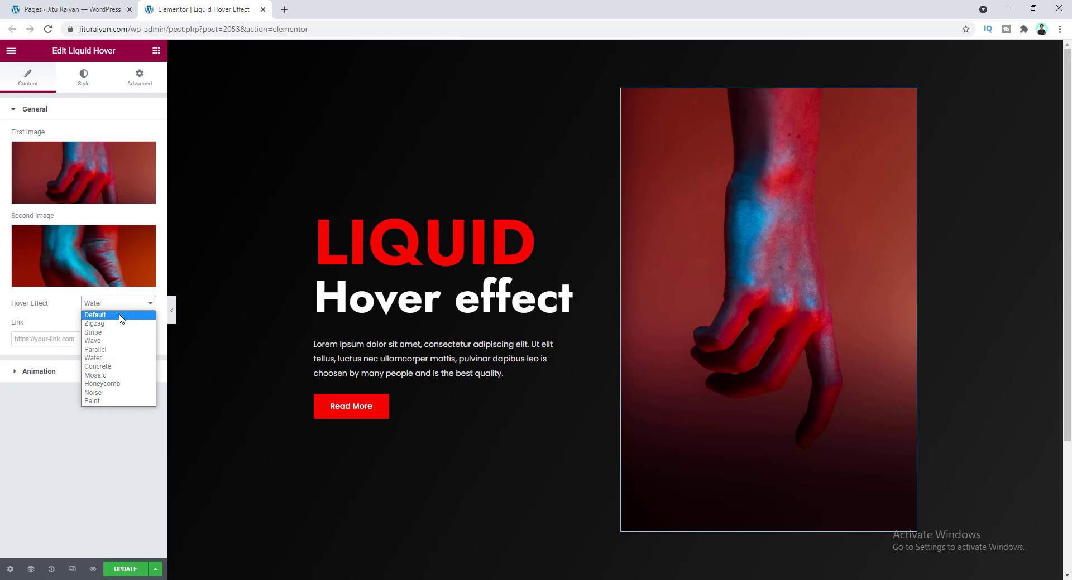
click(121, 316)
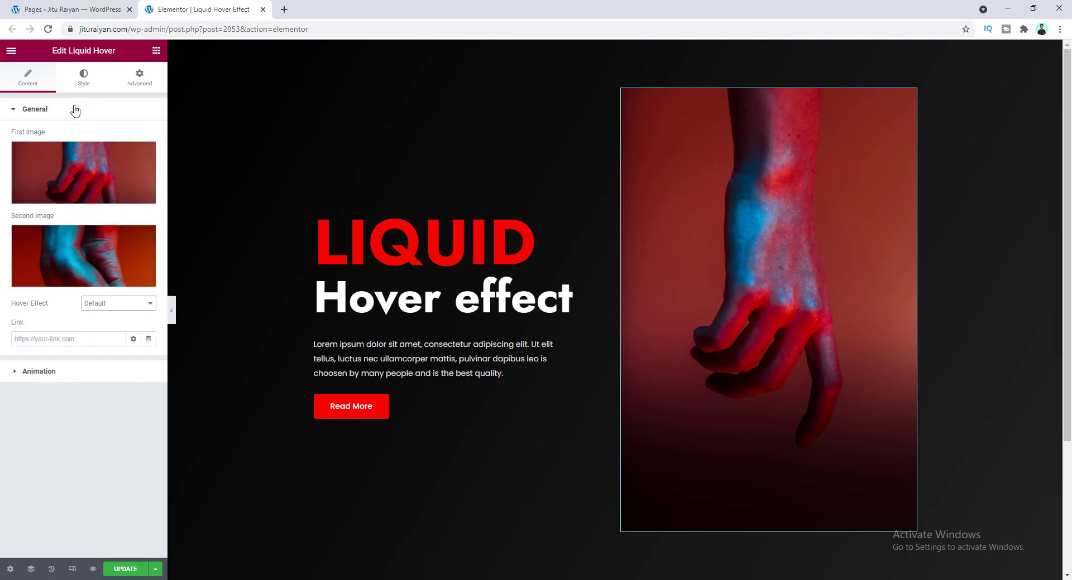
Step: Set the width of the liquid hover image to 450 px in its design settings
click(82, 78)
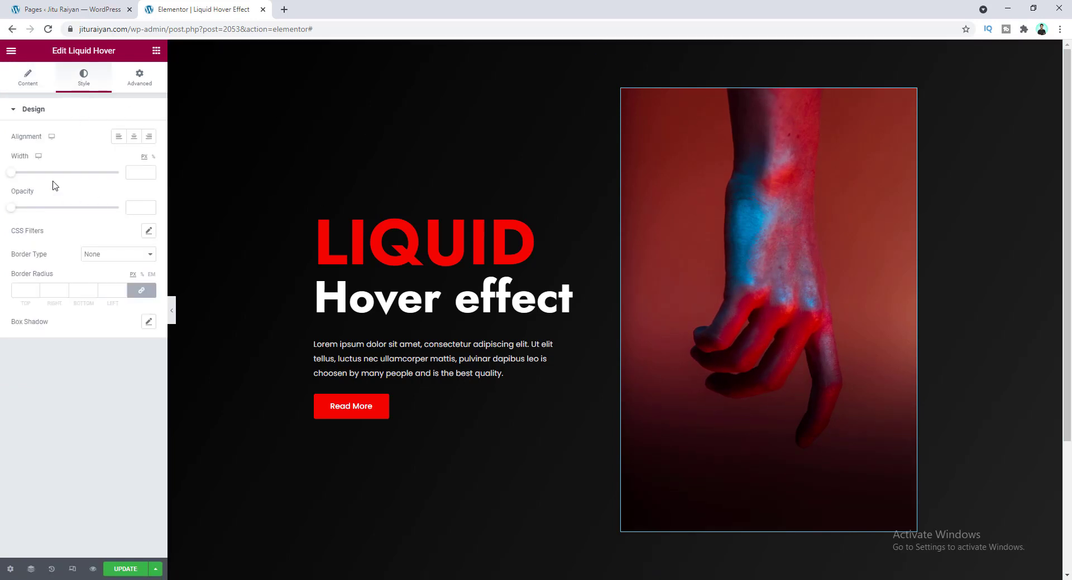
drag(14, 177, 64, 177)
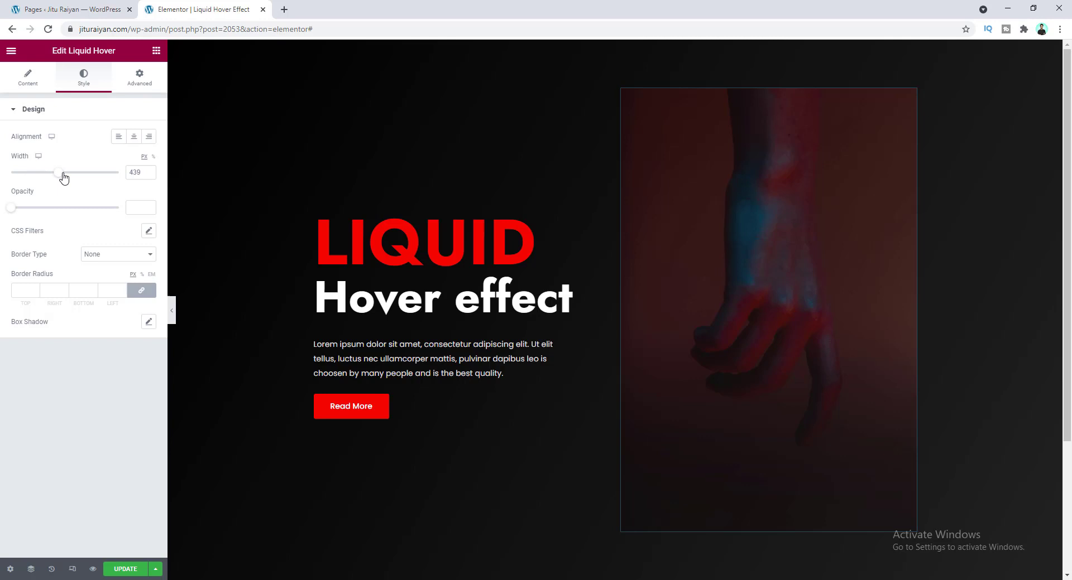
double_click(143, 172)
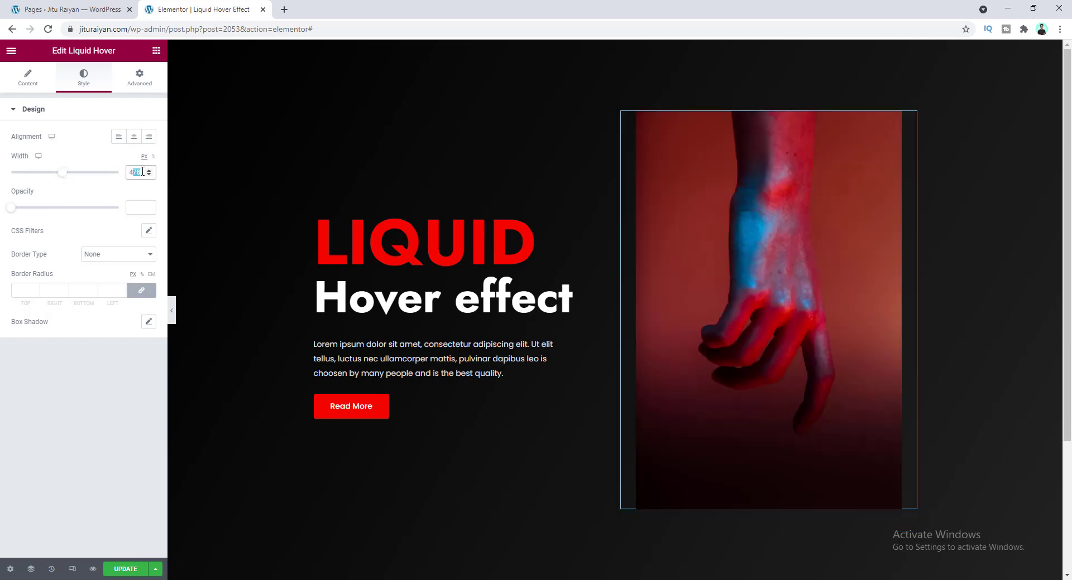
text(450)
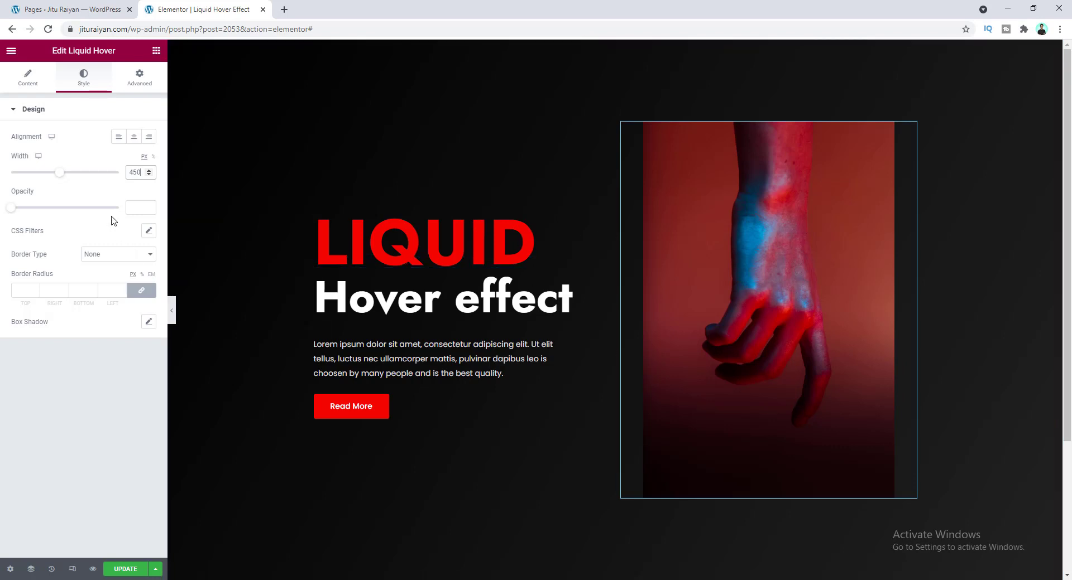
Step: Try the different alignments on the image, clear the alignment, and set a border radius of 10 px on all corners
click(134, 137)
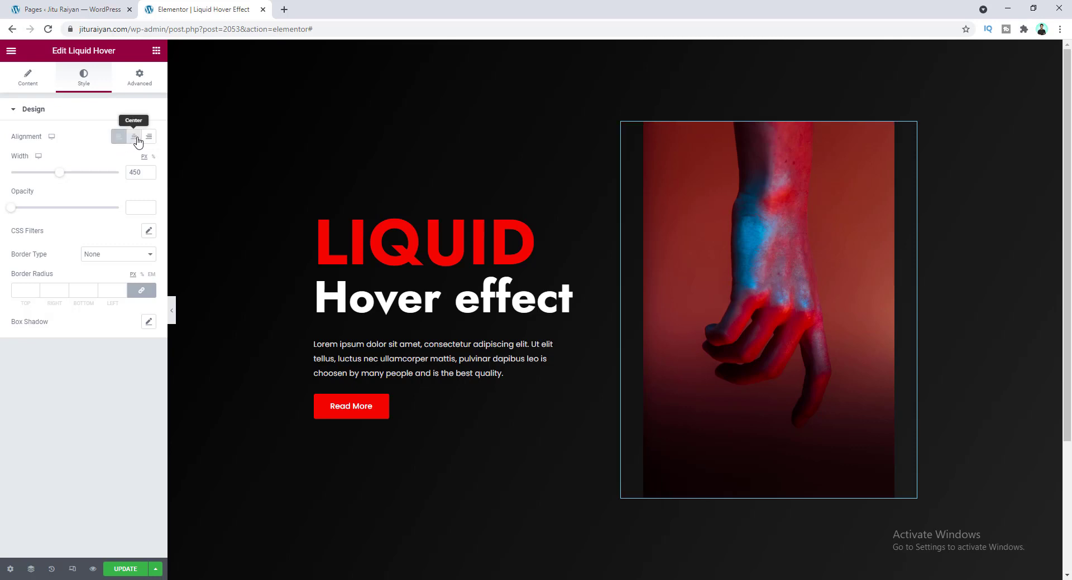
click(148, 140)
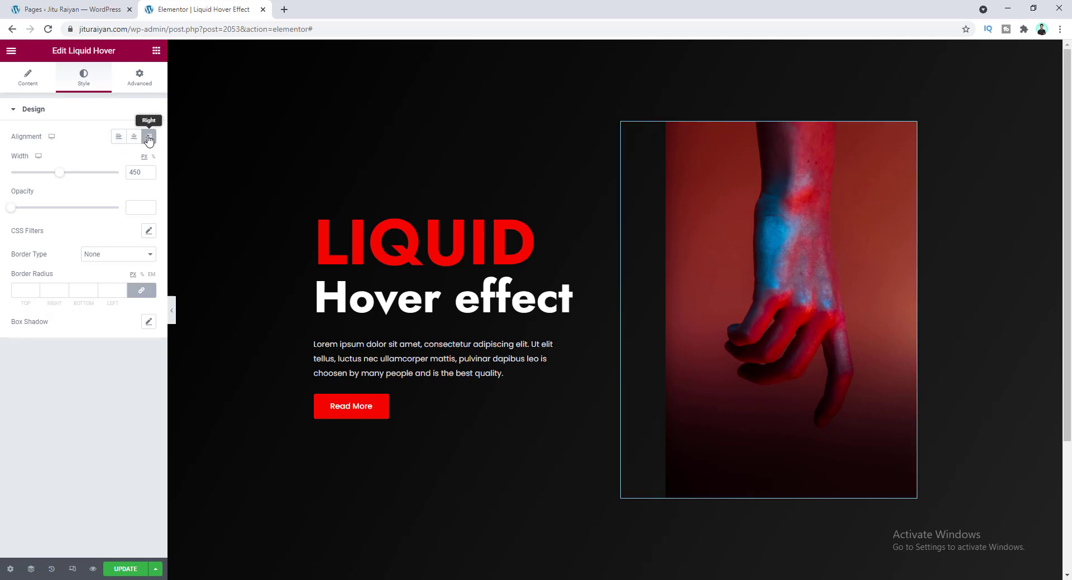
click(148, 139)
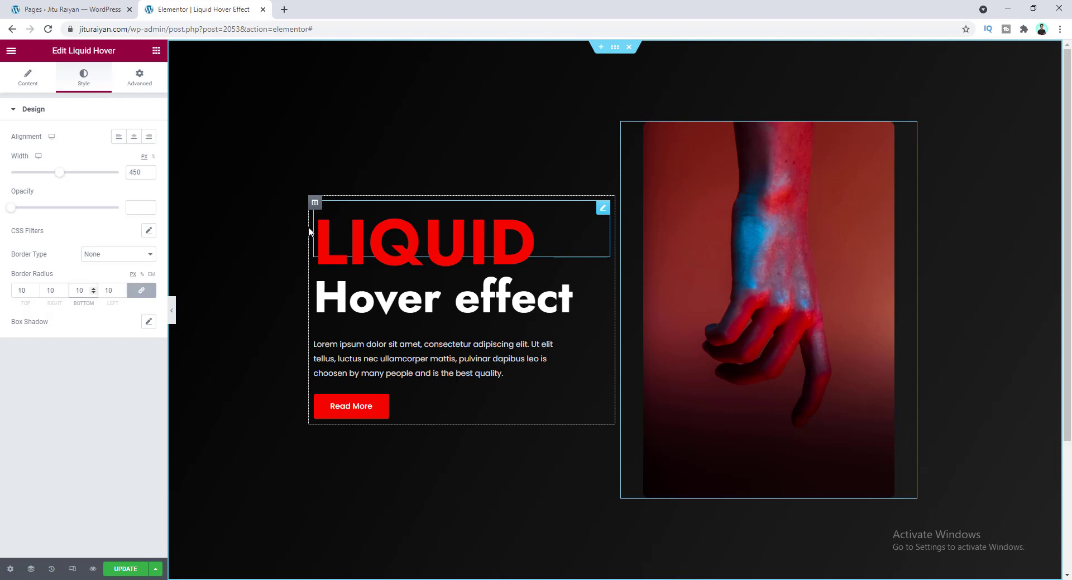
Step: Try animation intensities of 0.93 and 0.1 and a speed of 3, then restore the intensity to 0.3 and the speed to 1.5
click(24, 81)
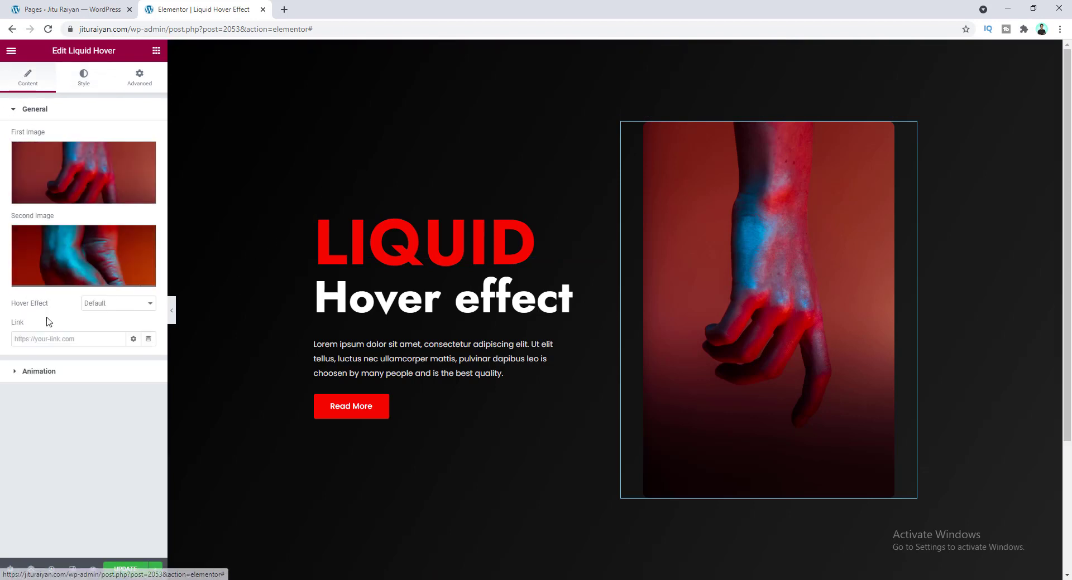
click(43, 374)
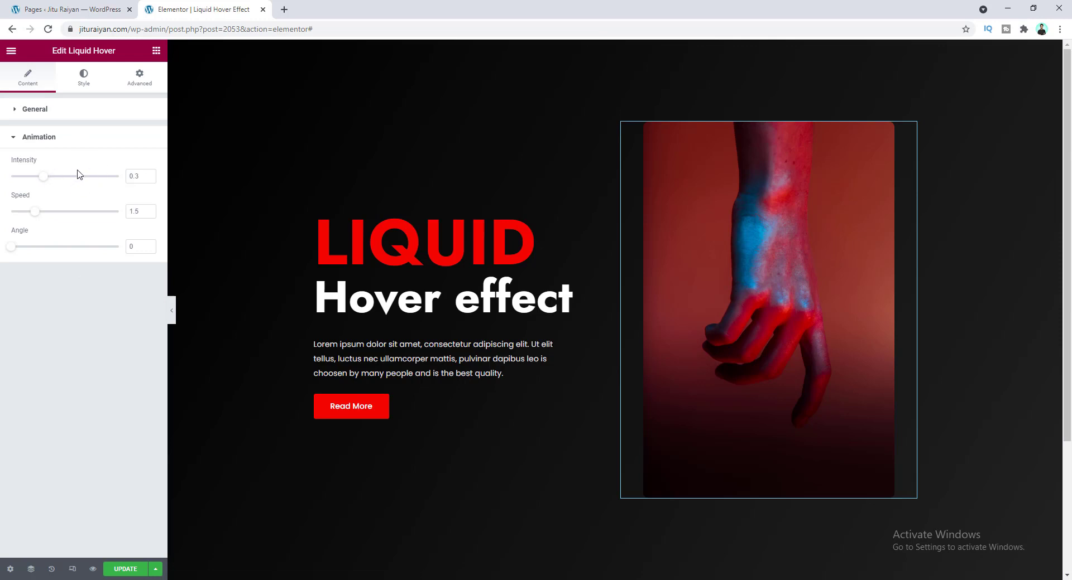
drag(43, 176, 110, 176)
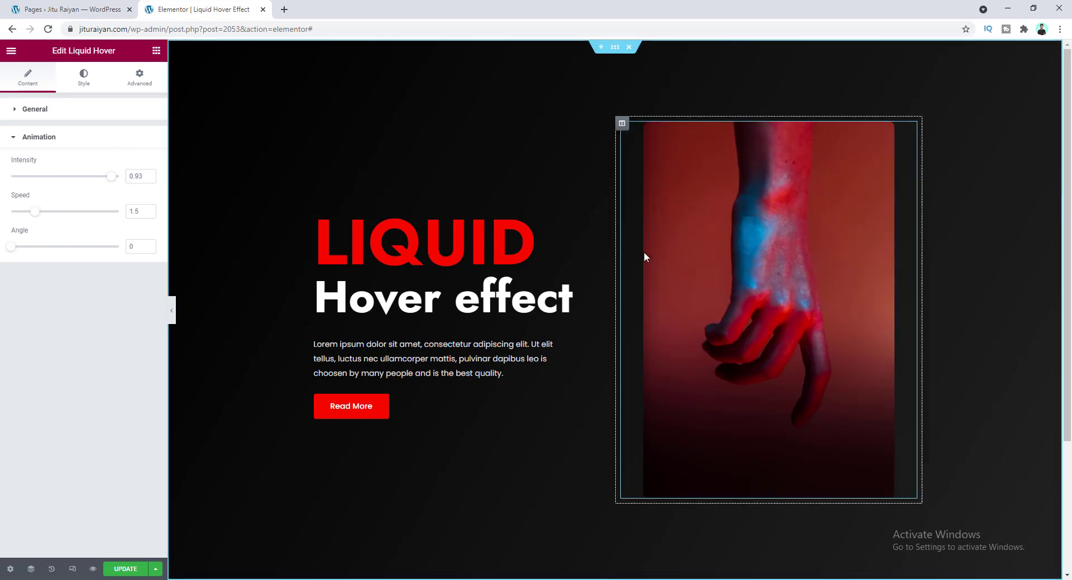
mouse_move(726, 249)
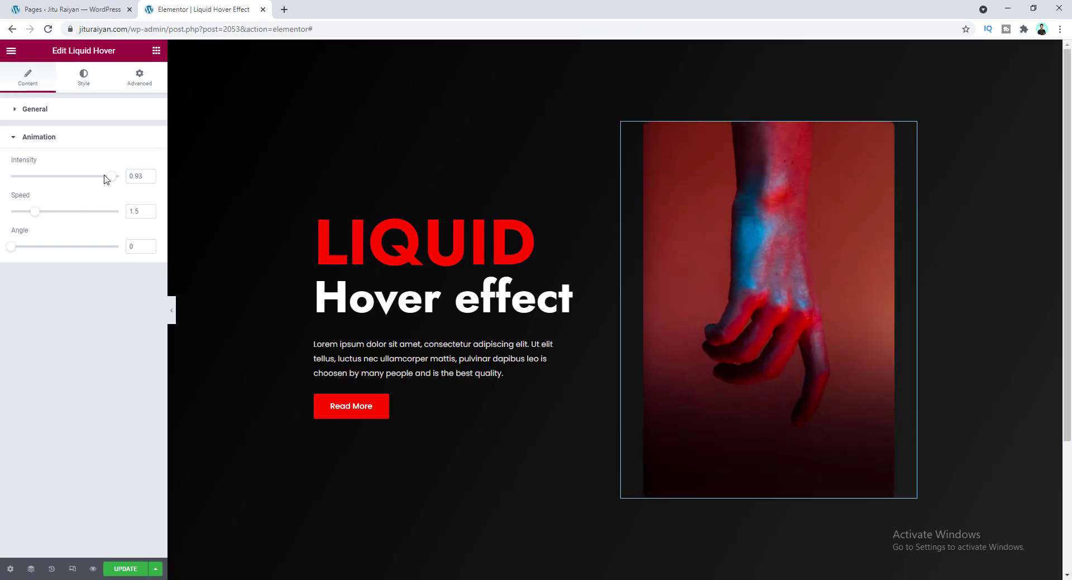
drag(110, 179, 21, 185)
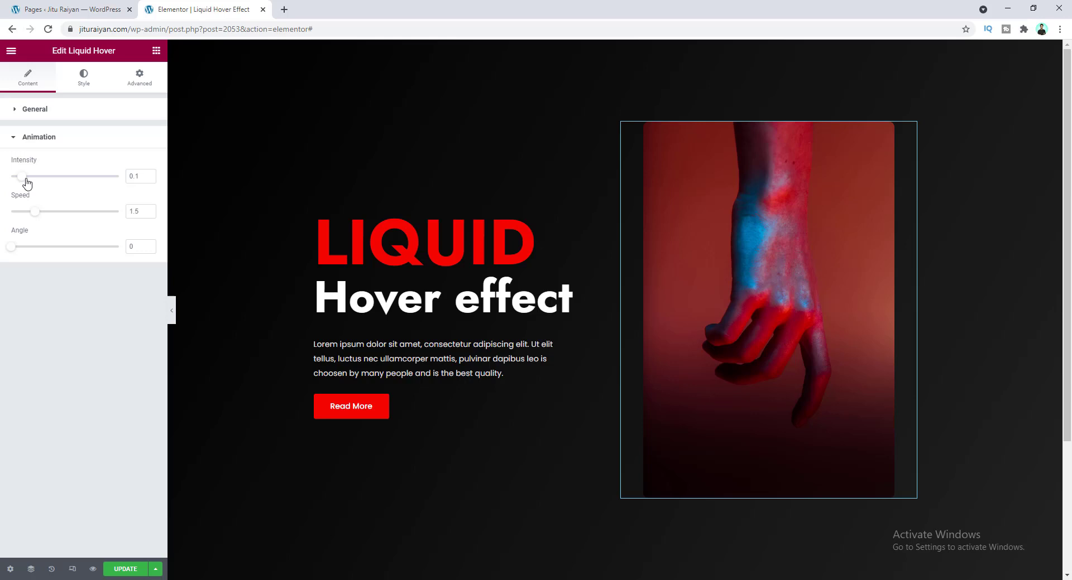
drag(22, 177, 34, 178)
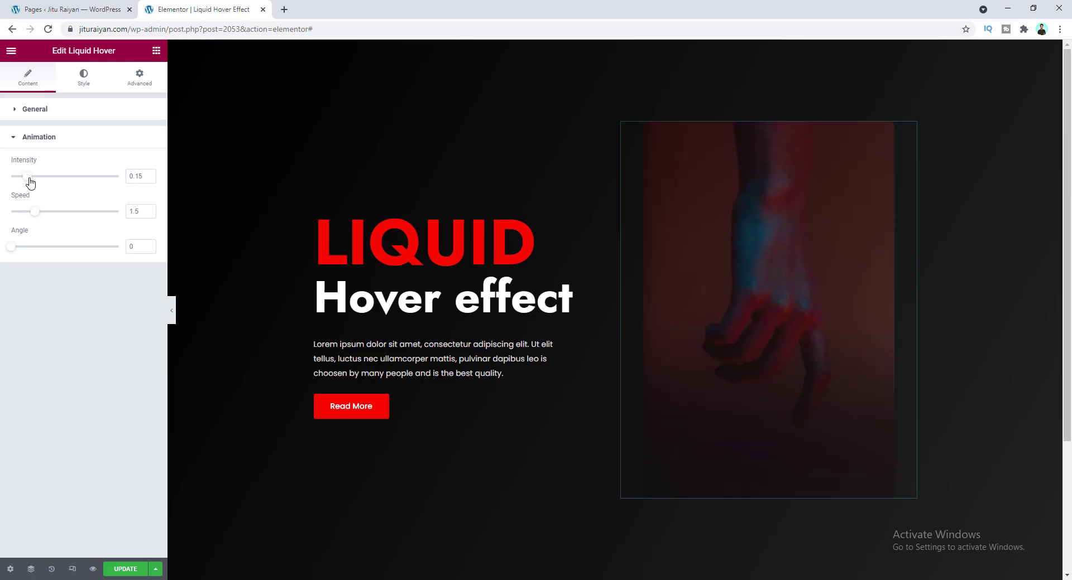
click(148, 174)
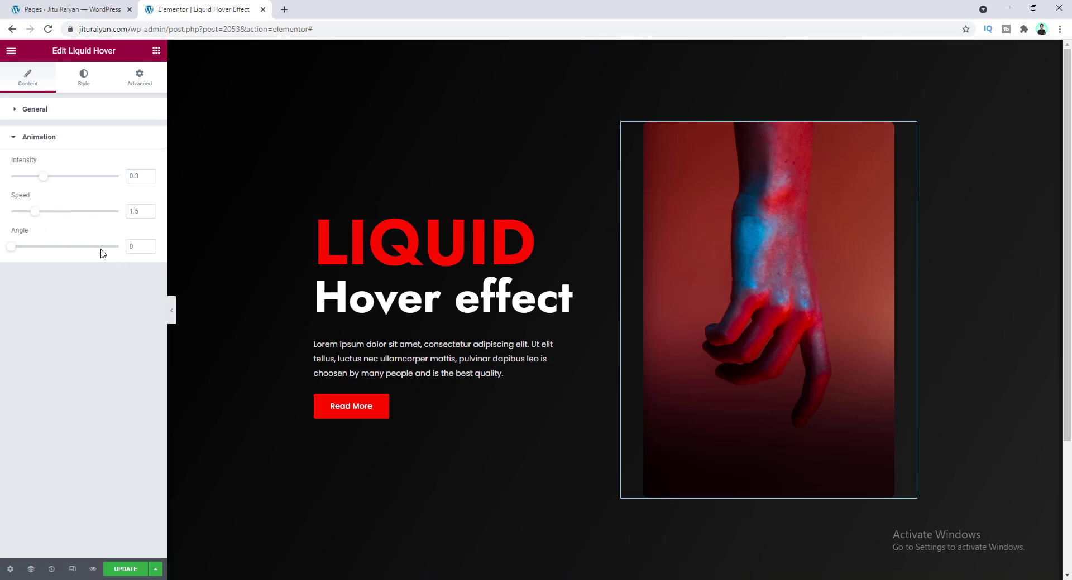
drag(34, 217, 70, 216)
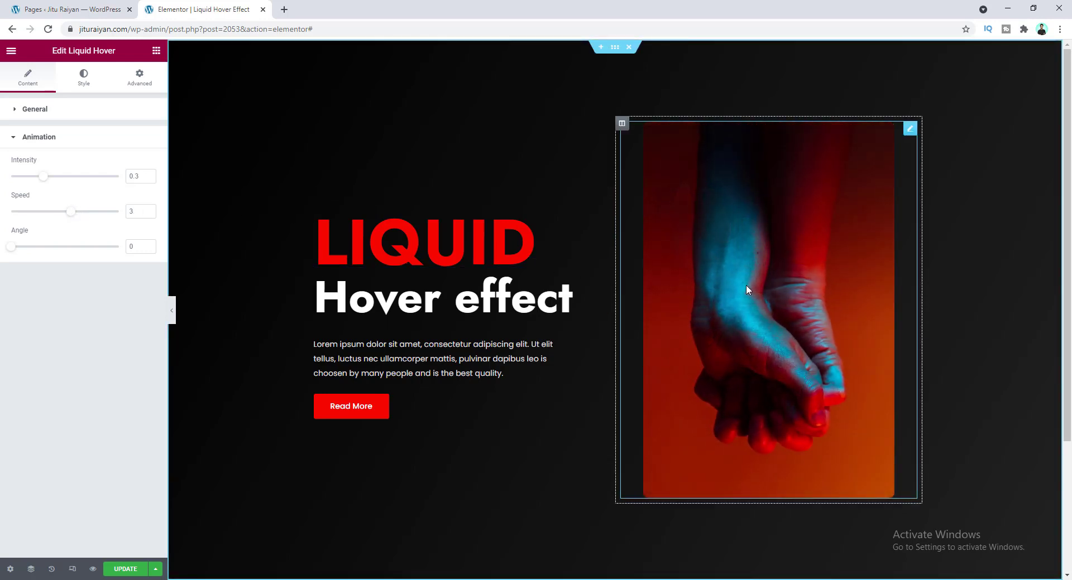
click(34, 212)
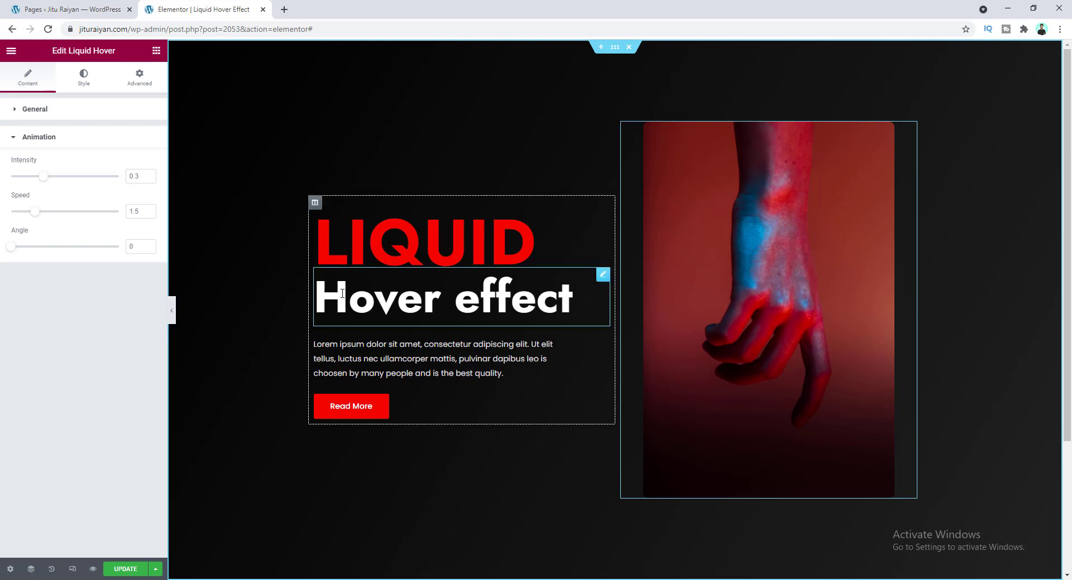
Step: Set the hover animation's angle to 45 and preview the transition on the image
mouse_move(706, 293)
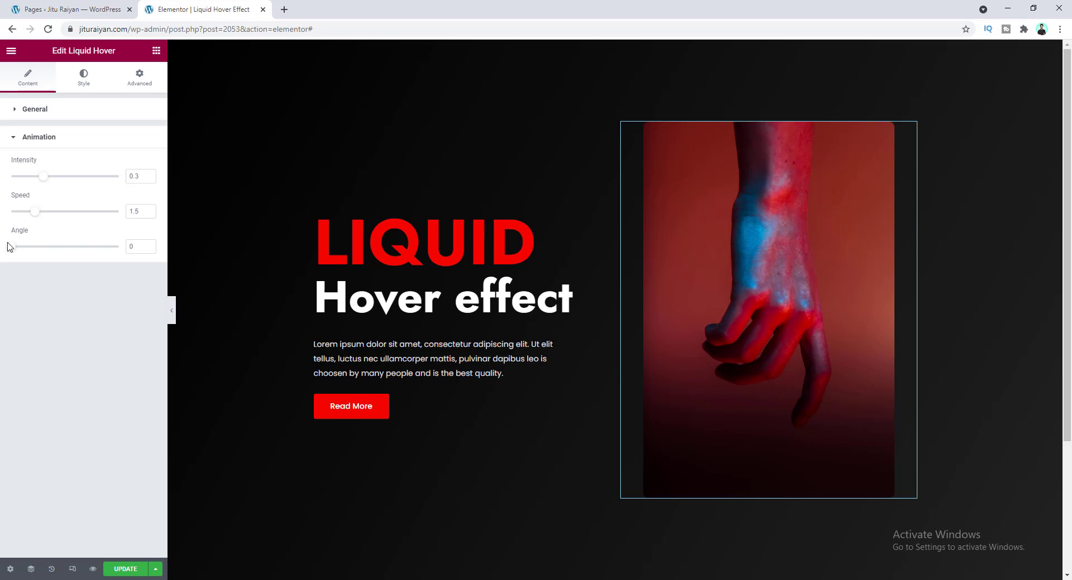
drag(10, 249, 24, 252)
mouse_move(768, 391)
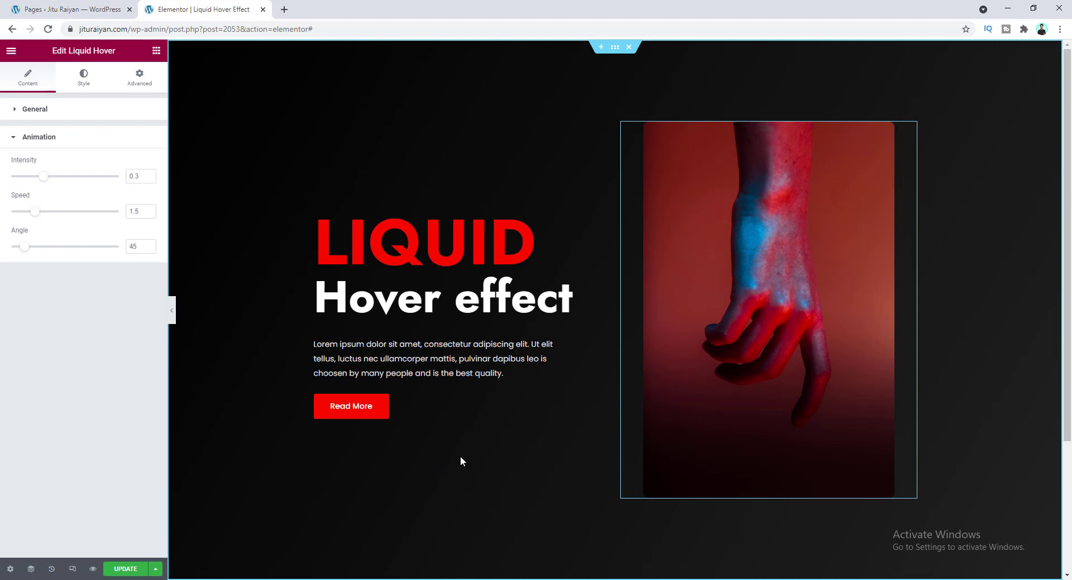
Step: Preview the page in the tablet layout and in the mobile layout
click(71, 570)
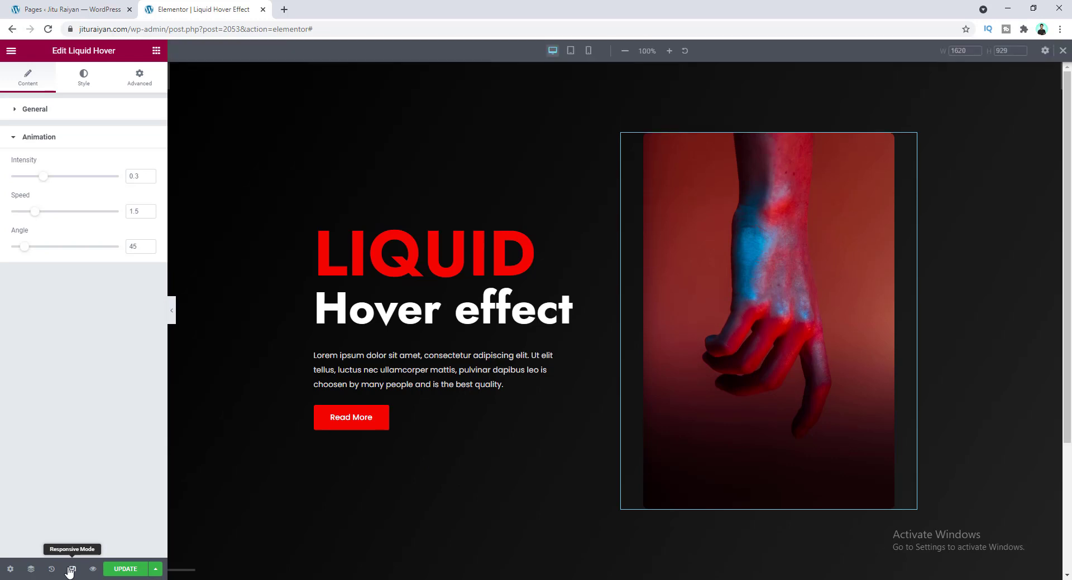
click(570, 51)
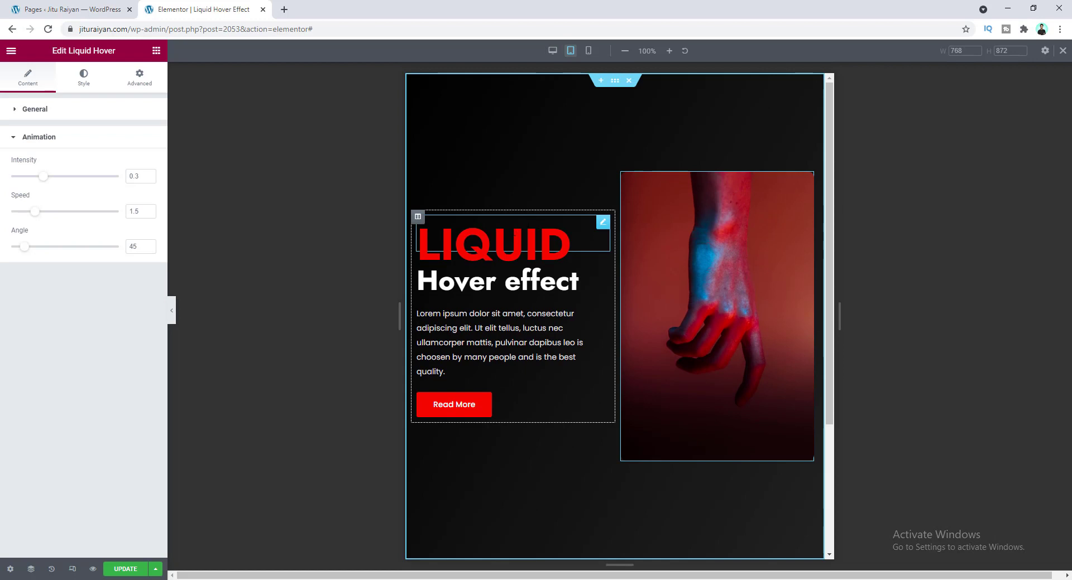
click(588, 51)
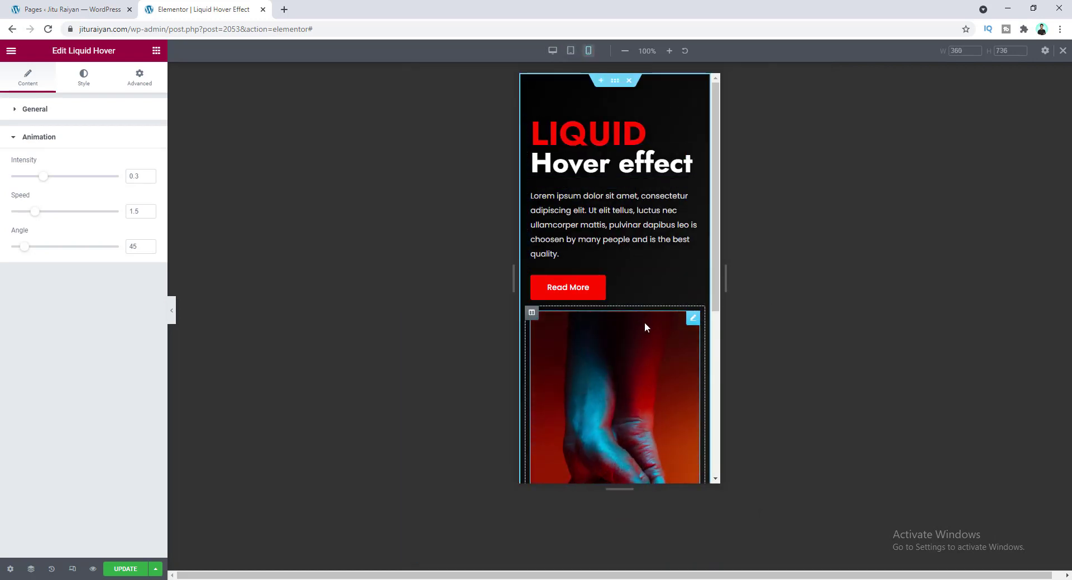
Step: Turn on reversed columns for mobile in the section's responsive settings so the image comes above the heading
click(616, 86)
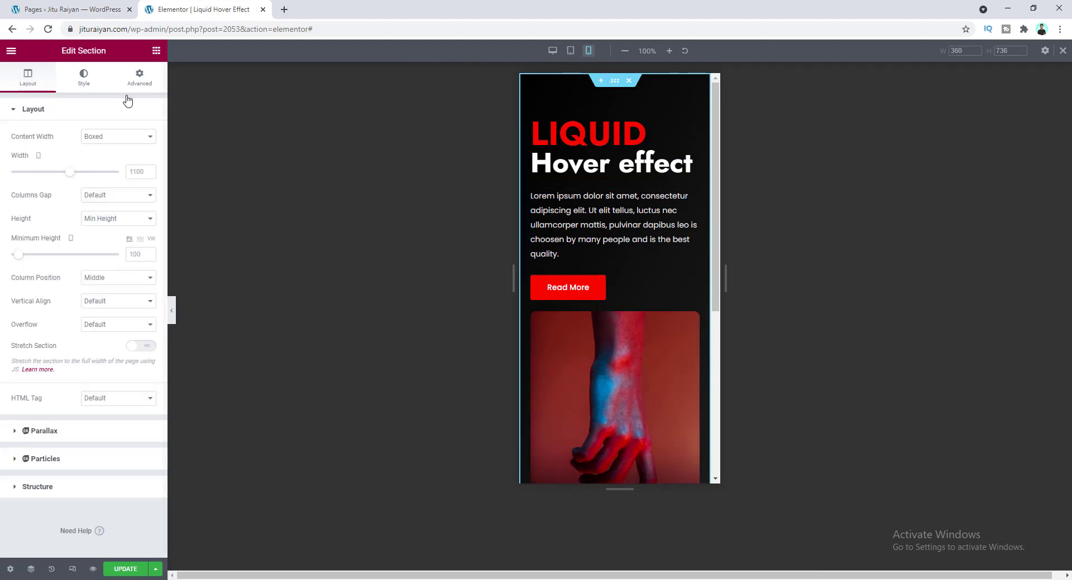
click(140, 81)
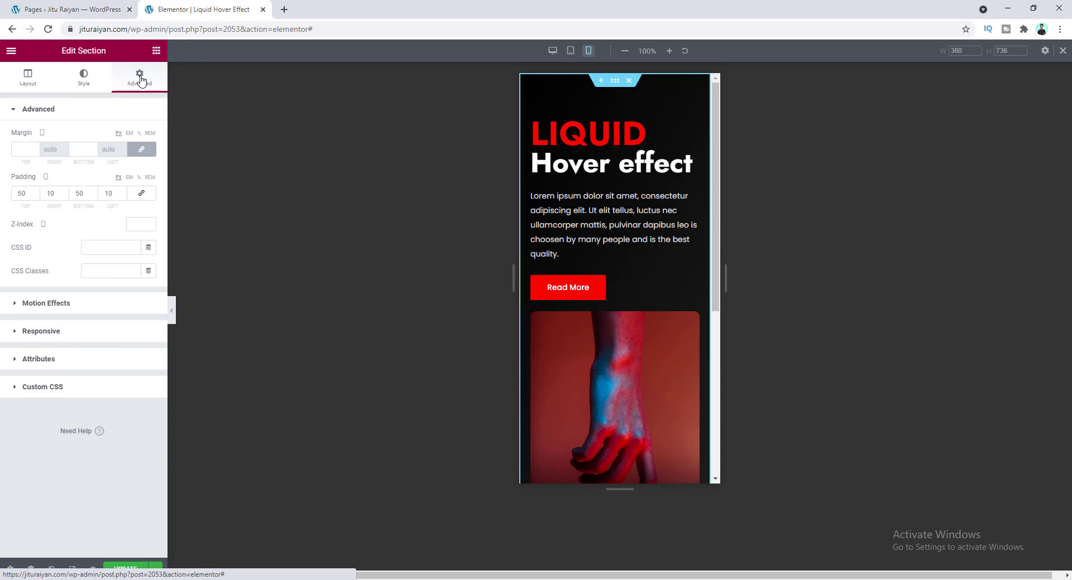
click(97, 331)
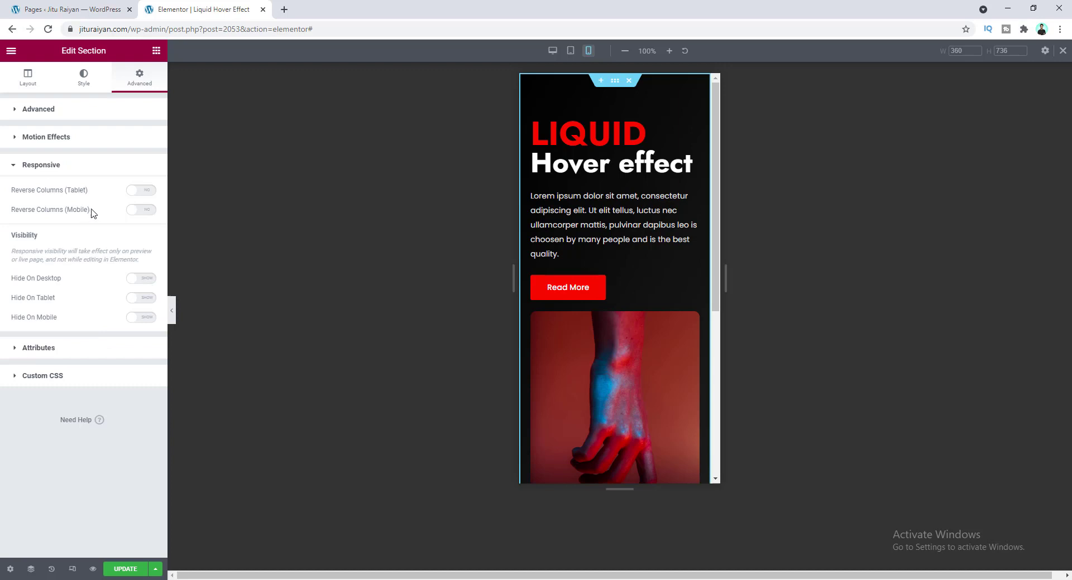
click(149, 216)
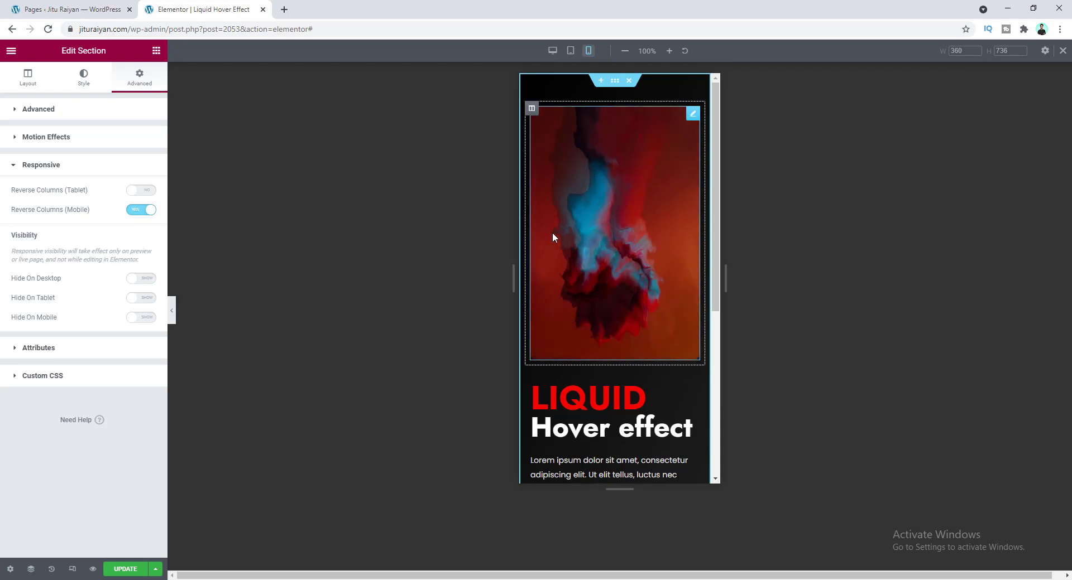
Step: Check the liquid hover image's style settings in the mobile layout, then return to desktop view and exit responsive mode
click(582, 183)
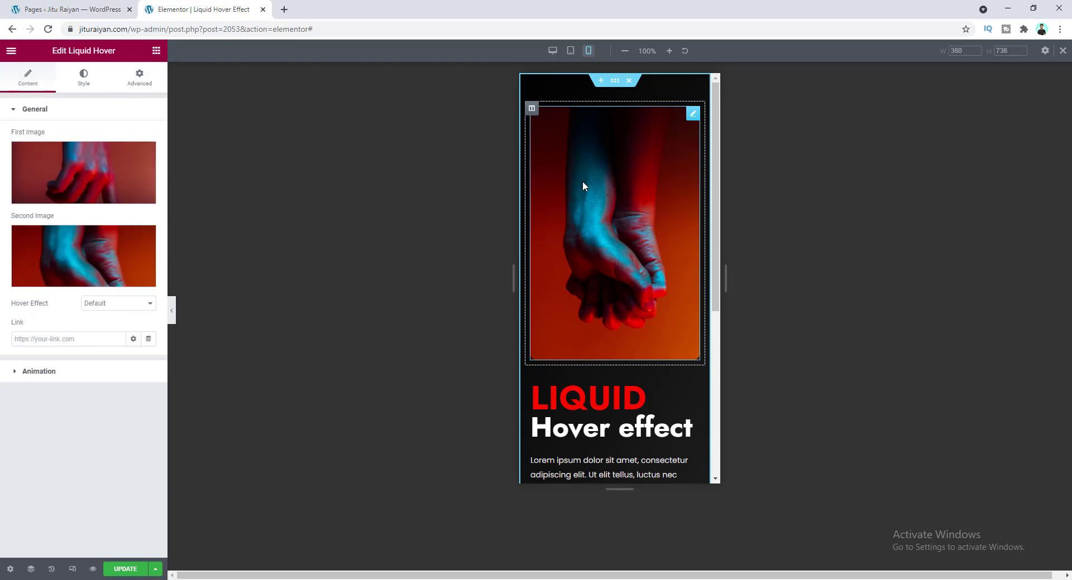
click(84, 84)
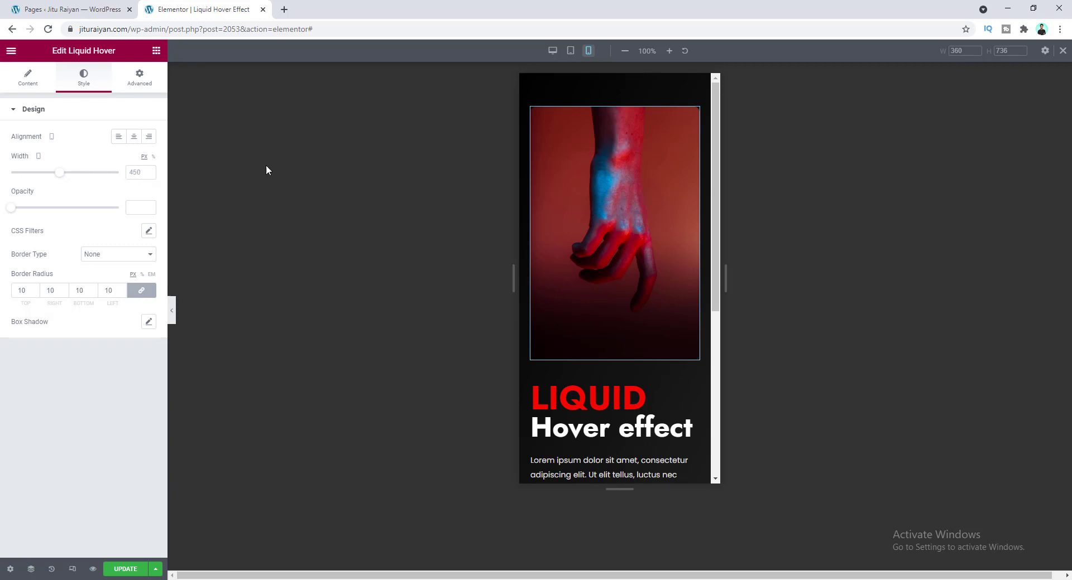
click(552, 52)
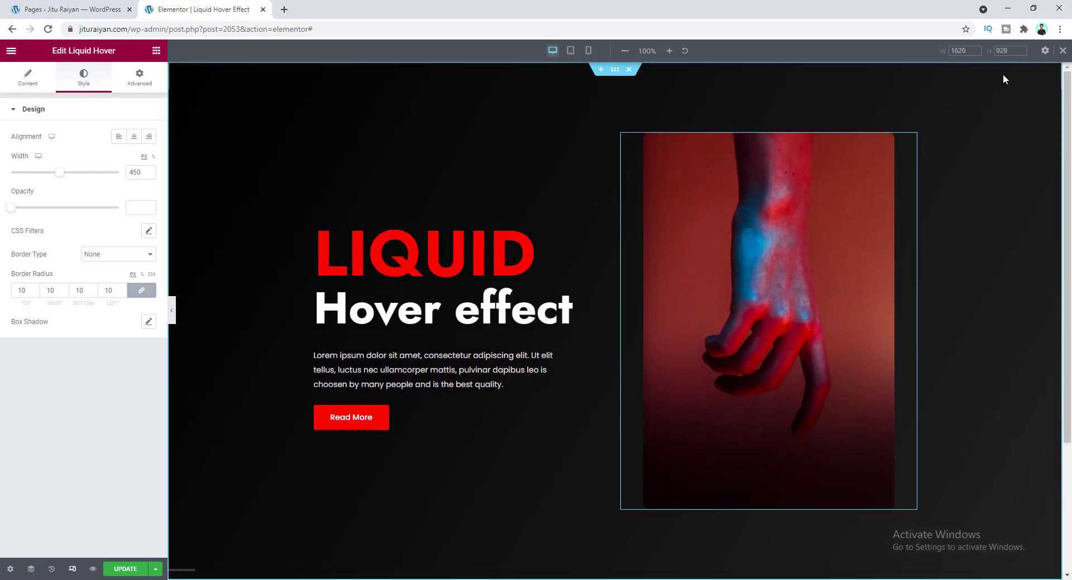
click(1063, 51)
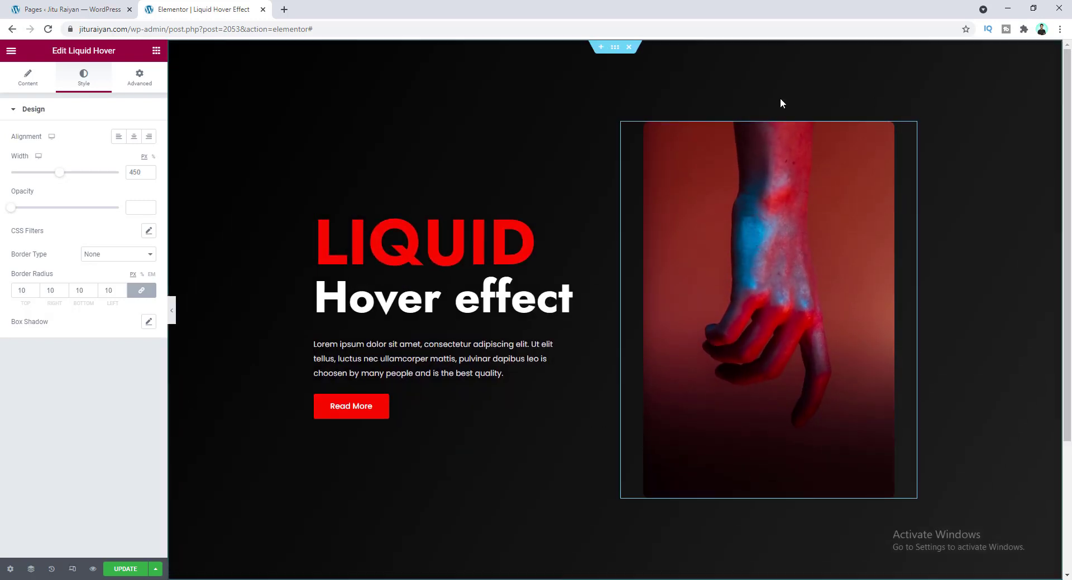
Step: Duplicate the section and replace the copy's two hover images with the man writing on a yellow sofa and the newspaper beside a plant
right_click(615, 48)
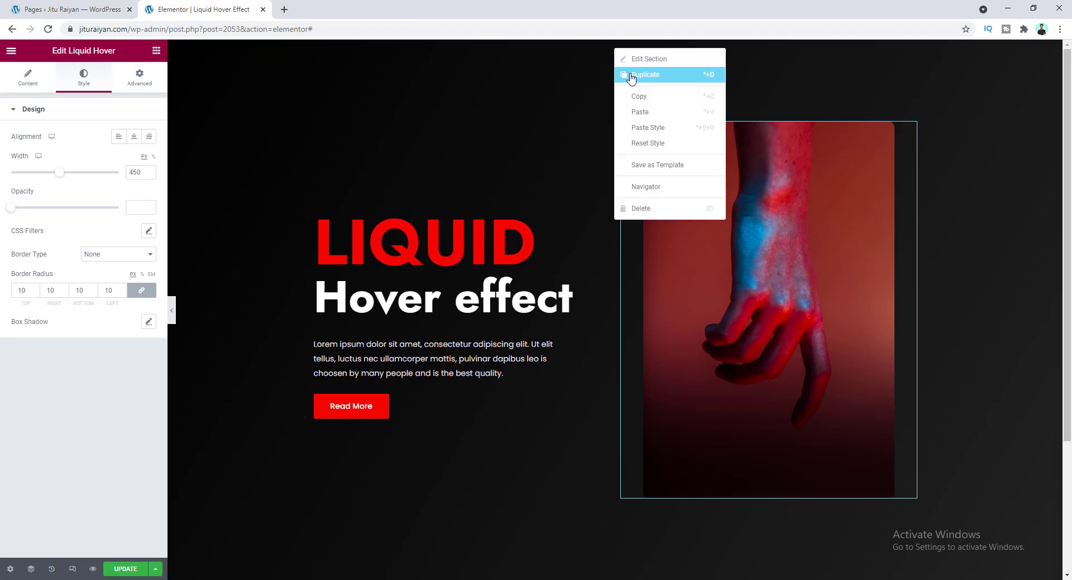
click(631, 76)
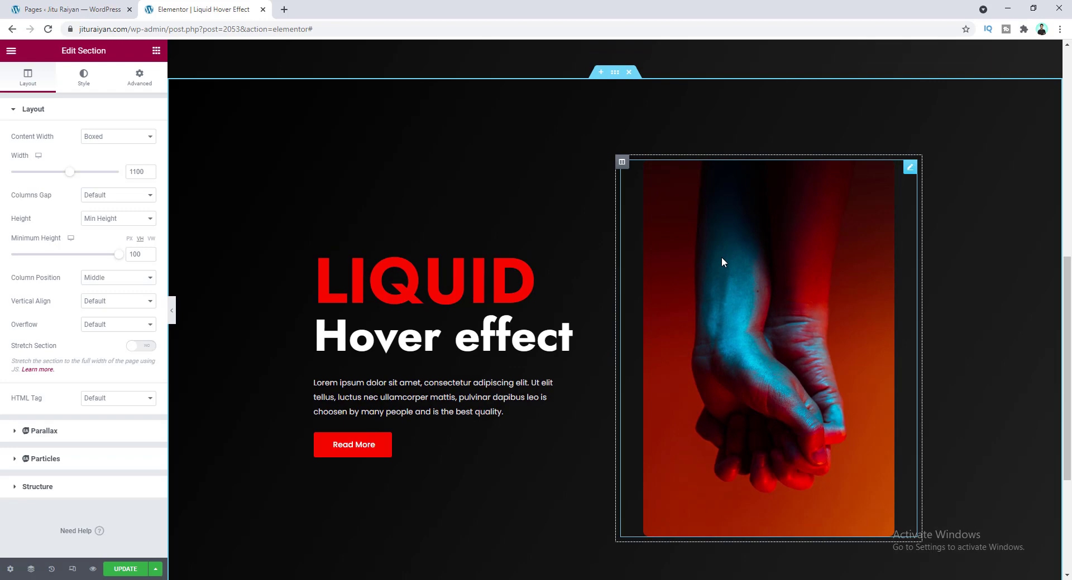
click(721, 258)
click(79, 173)
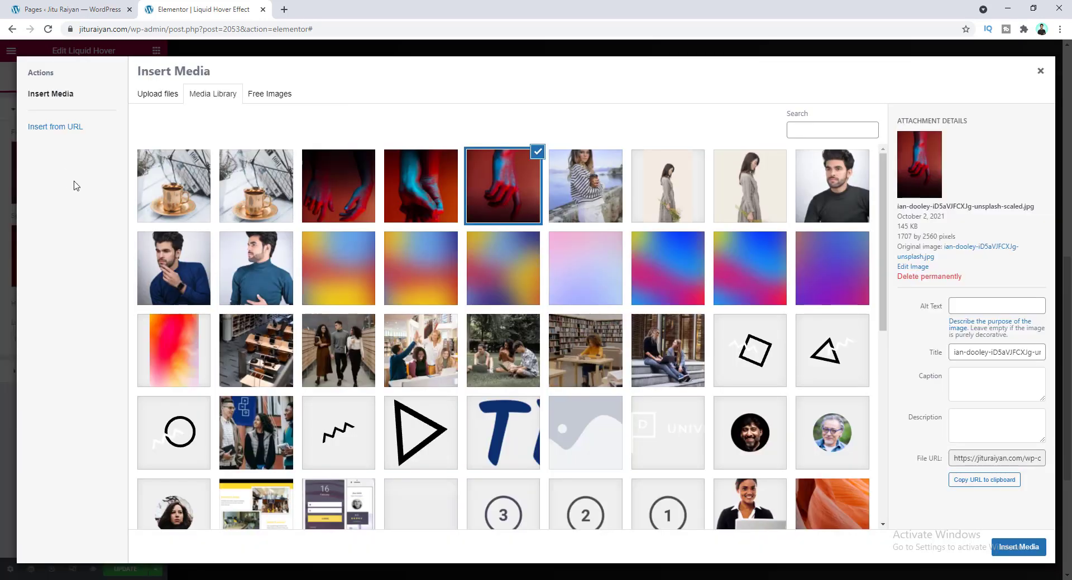
scroll(502, 335, down, 7)
click(750, 351)
click(1018, 547)
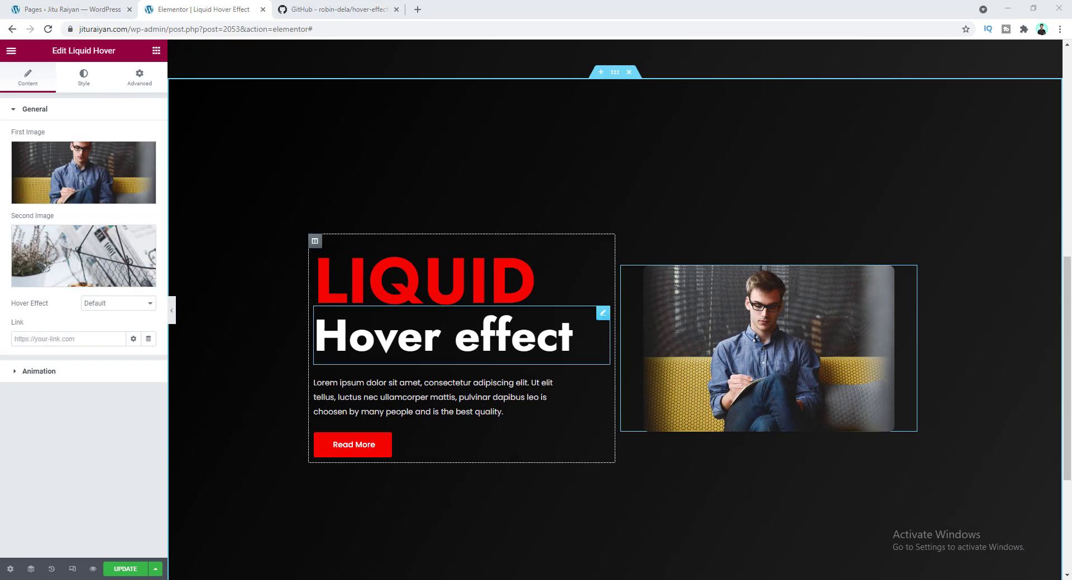
mouse_move(686, 342)
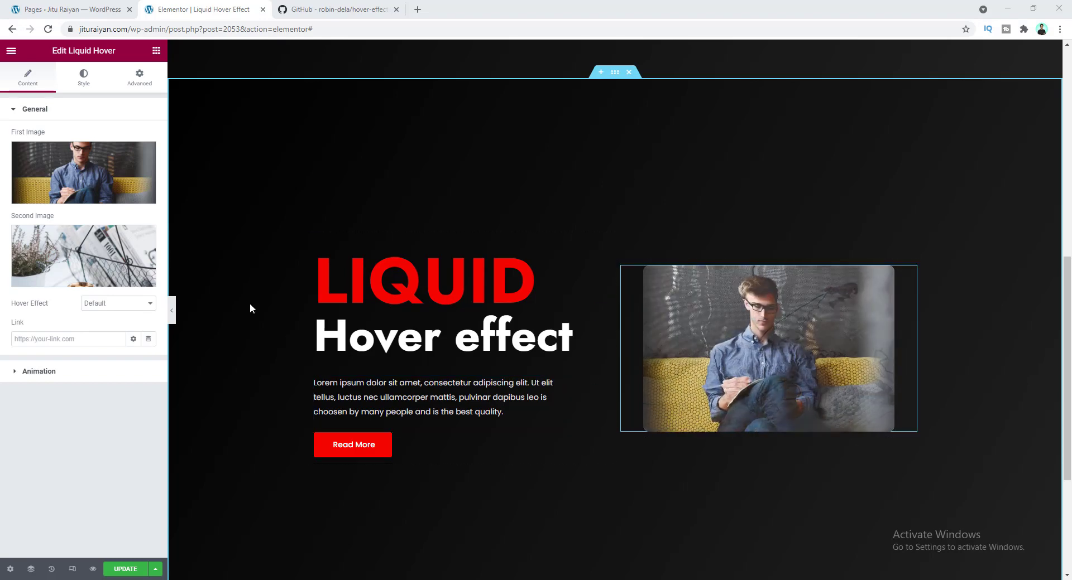
mouse_move(110, 254)
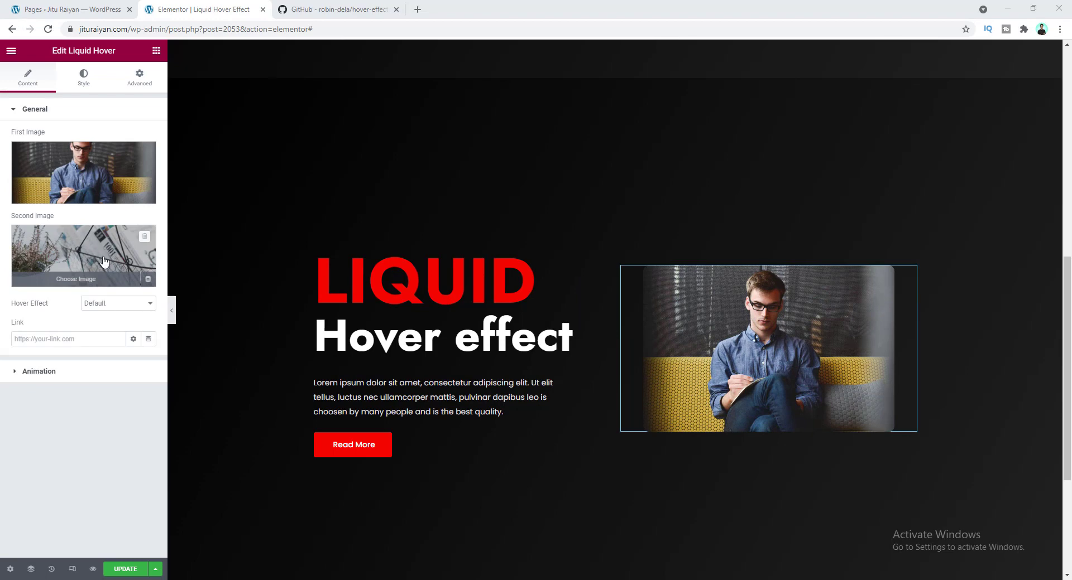
Step: Compare the original section's hover image with the duplicate's, view the hover-effect GitHub repository, and return to the Elementor page
scroll(561, 219, up, 8)
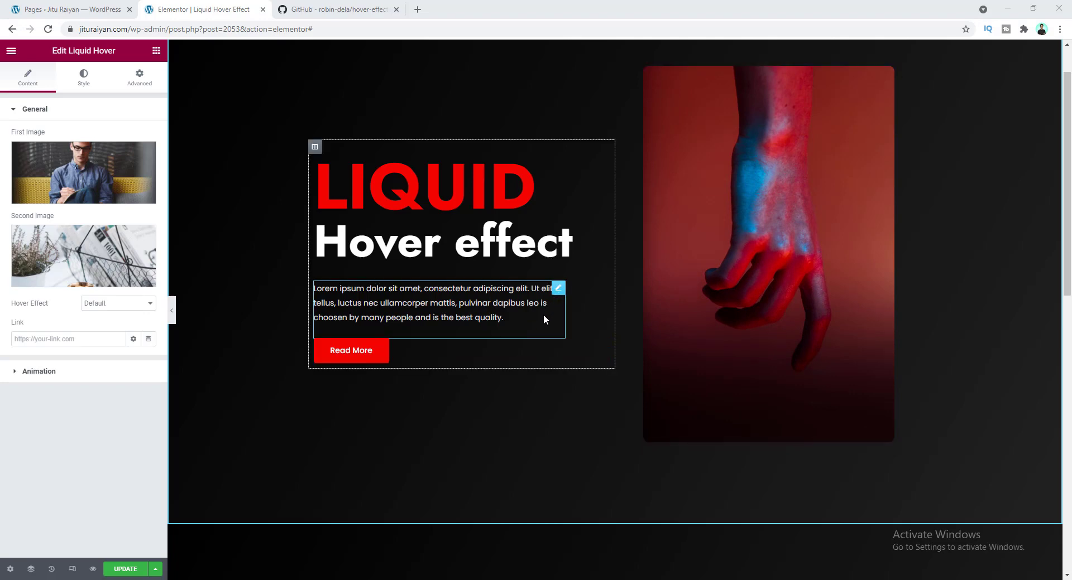
scroll(543, 319, down, 8)
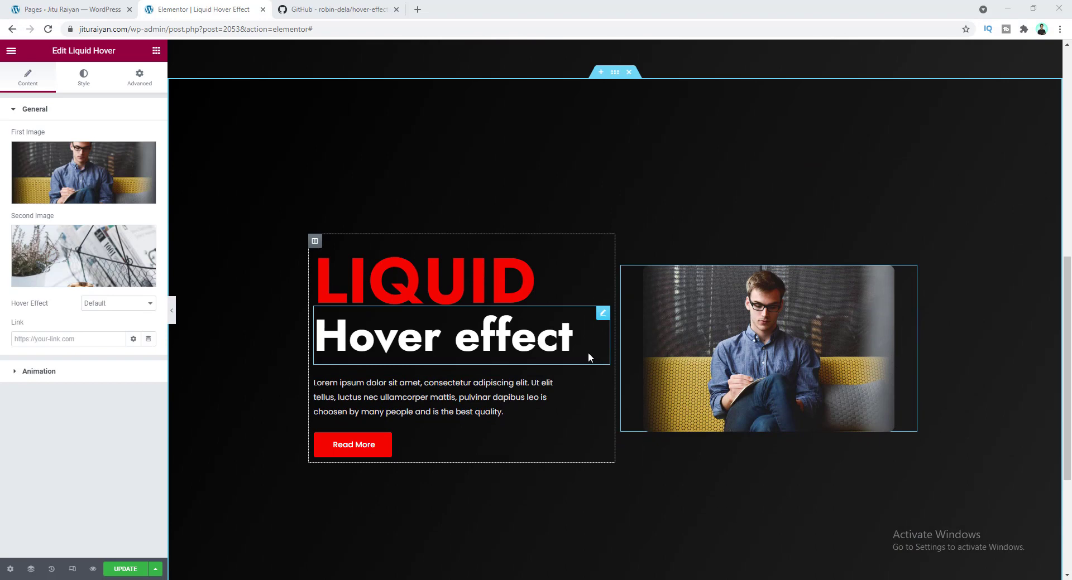
click(335, 9)
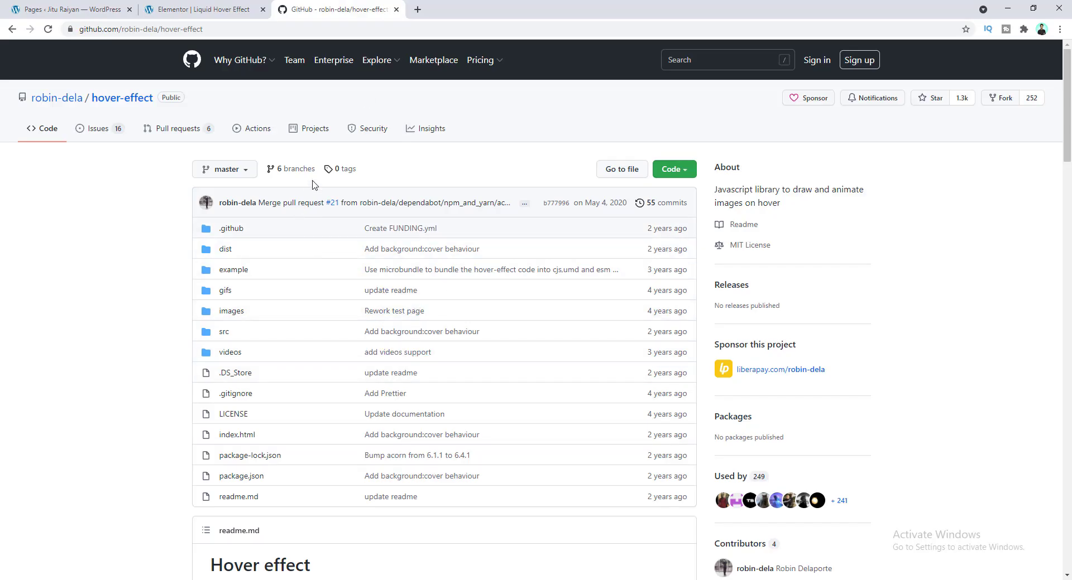
click(194, 9)
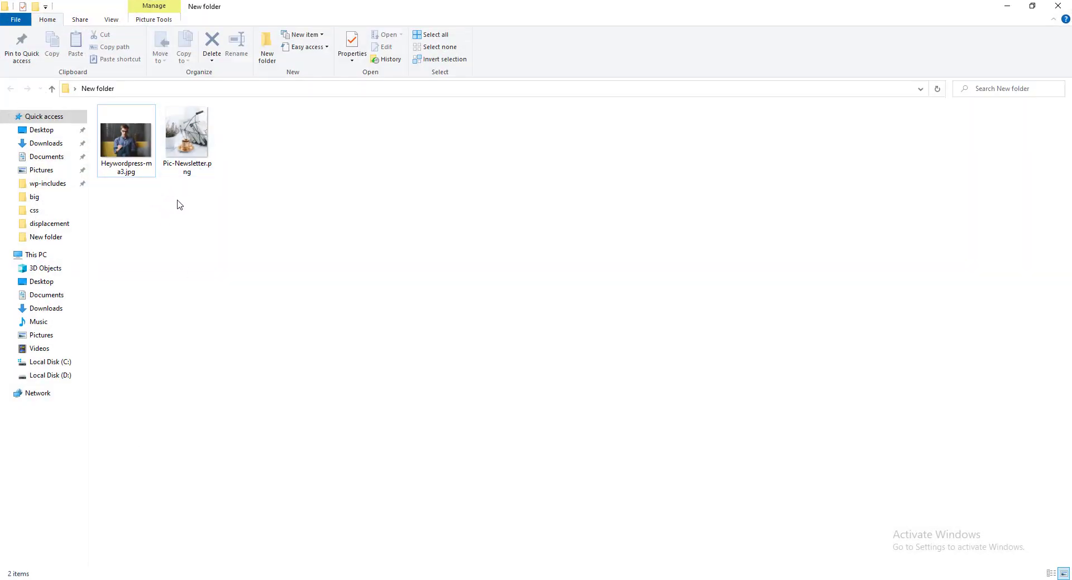
Step: In File Explorer, check the pixel dimensions of Pic-Newsletter.png and Heywordpress-ma3.jpg
click(186, 151)
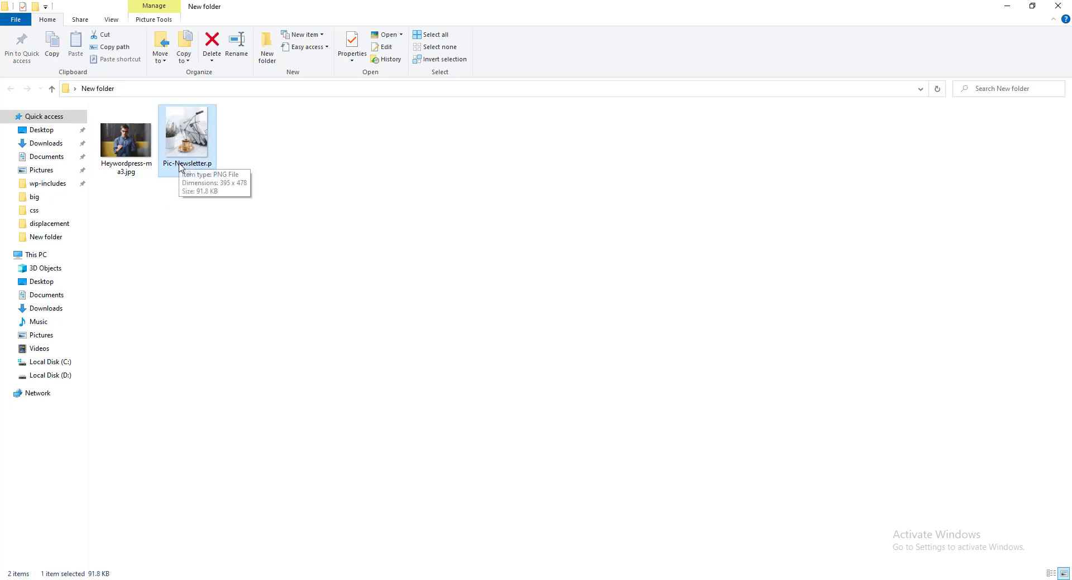
click(120, 157)
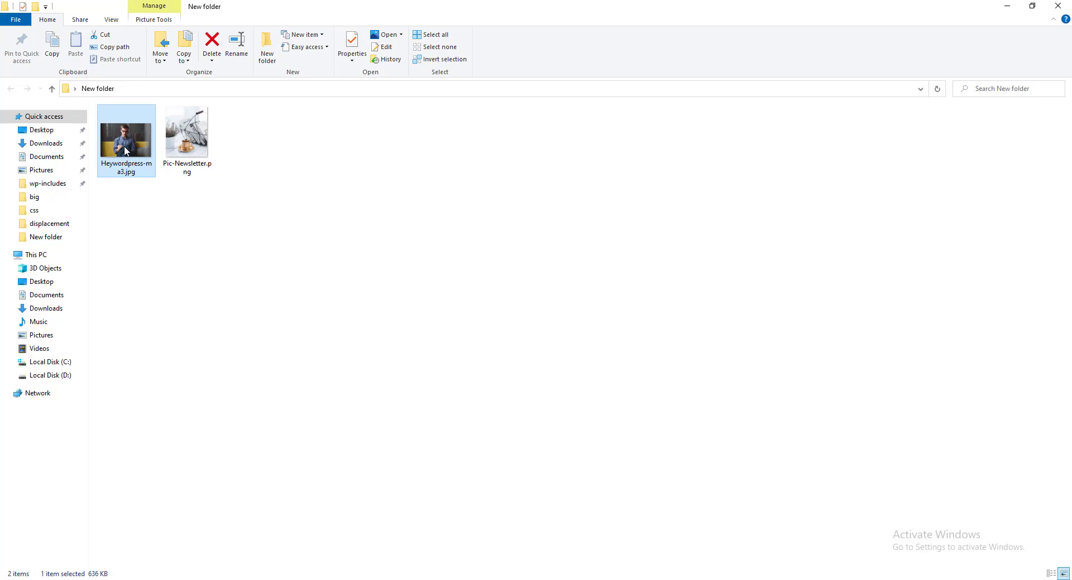
right_click(117, 144)
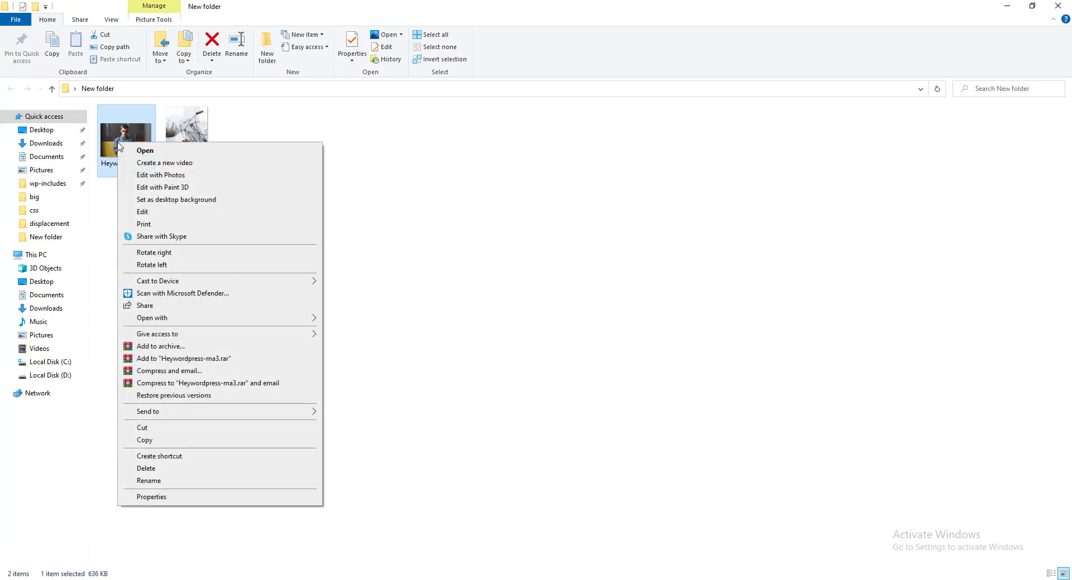
click(187, 496)
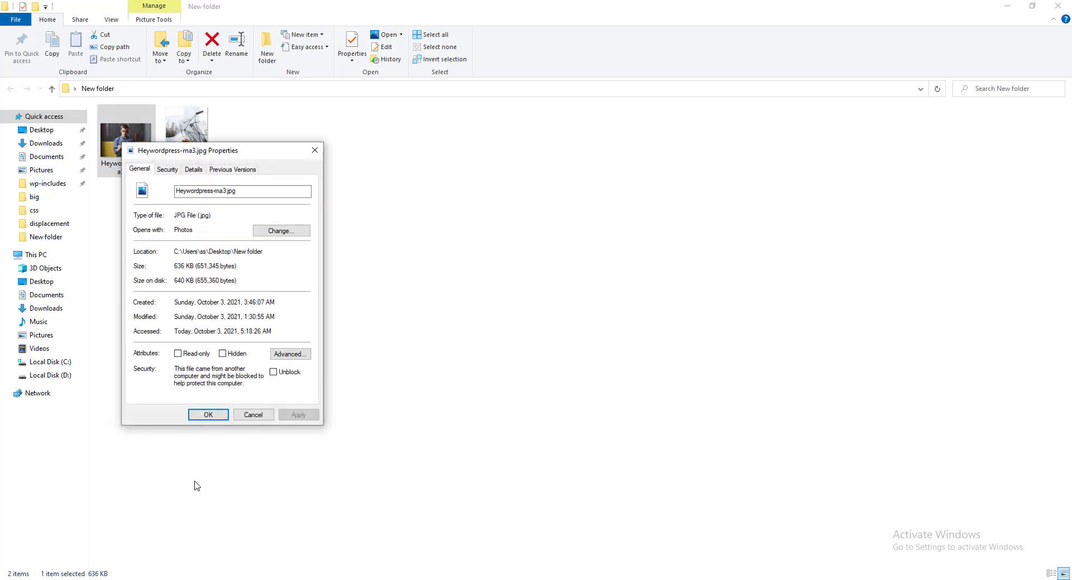
click(197, 170)
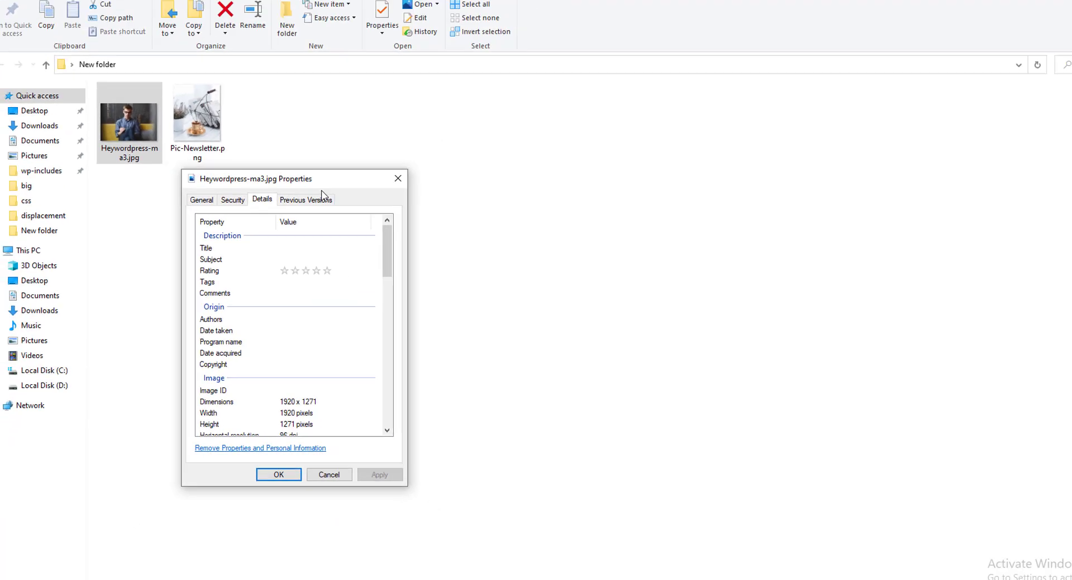
click(191, 151)
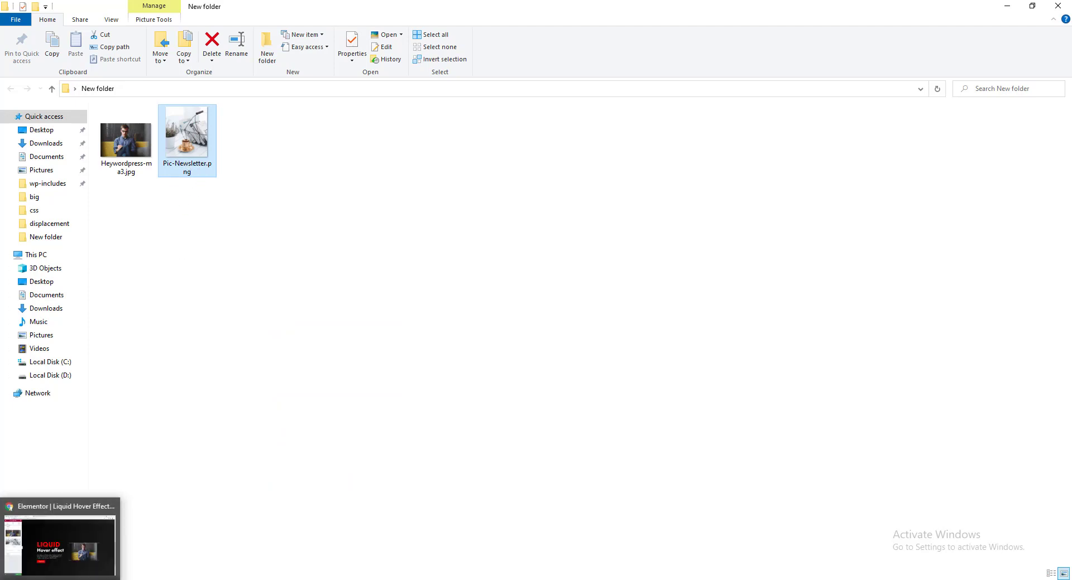
Step: Switch to the browser, load photopea.com in a new tab, and open Pic-Newsletter.png in Photopea
click(60, 536)
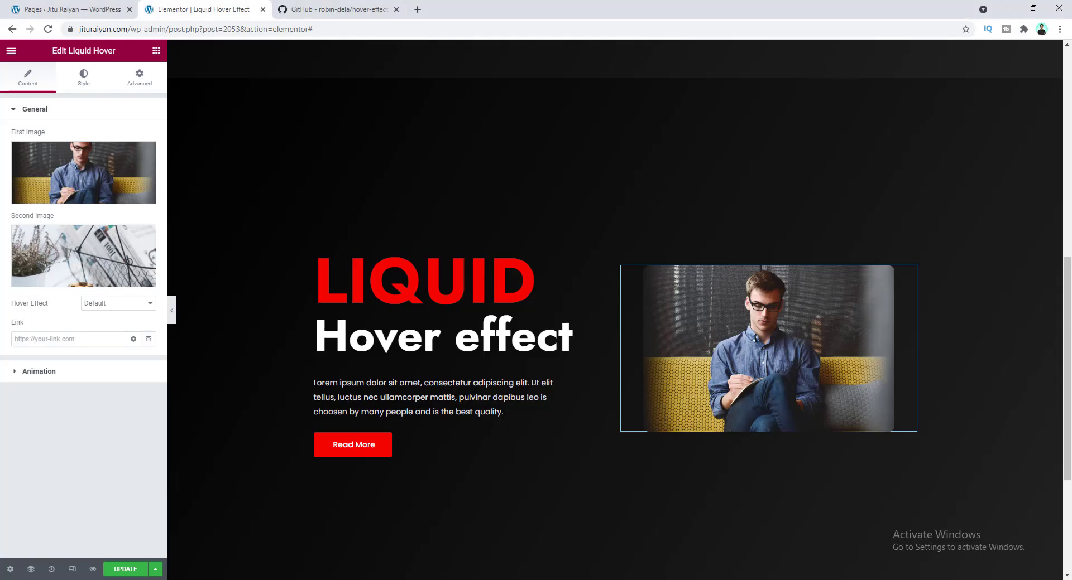
click(417, 13)
text(photopea.com)
key(Return)
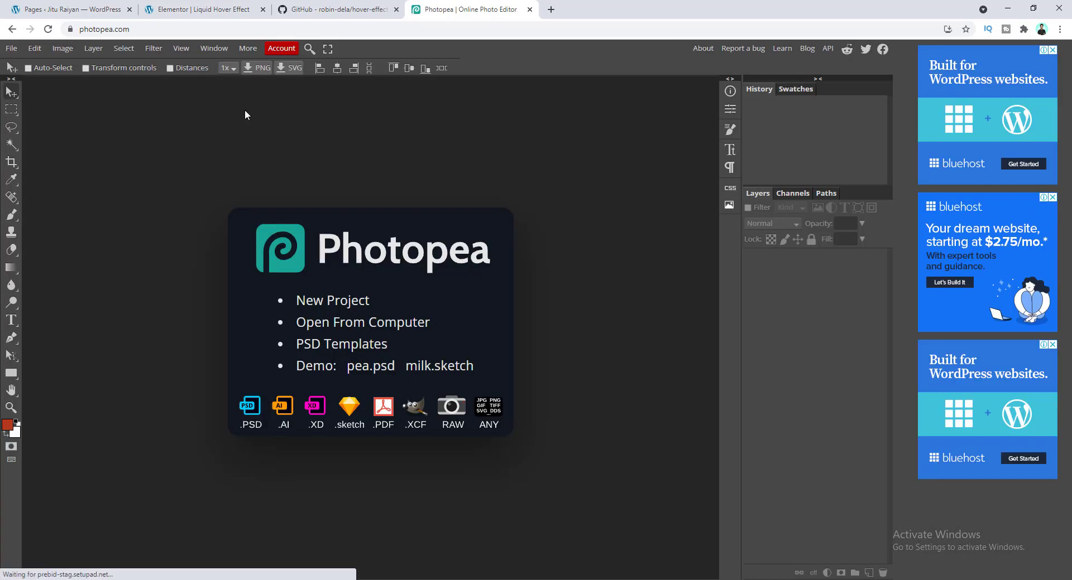
click(9, 49)
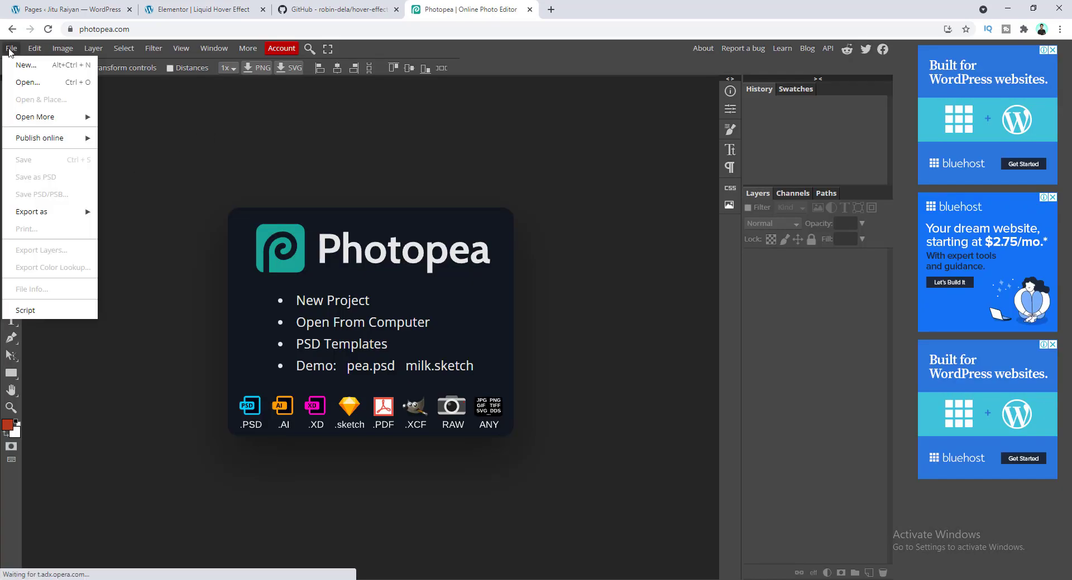
click(22, 83)
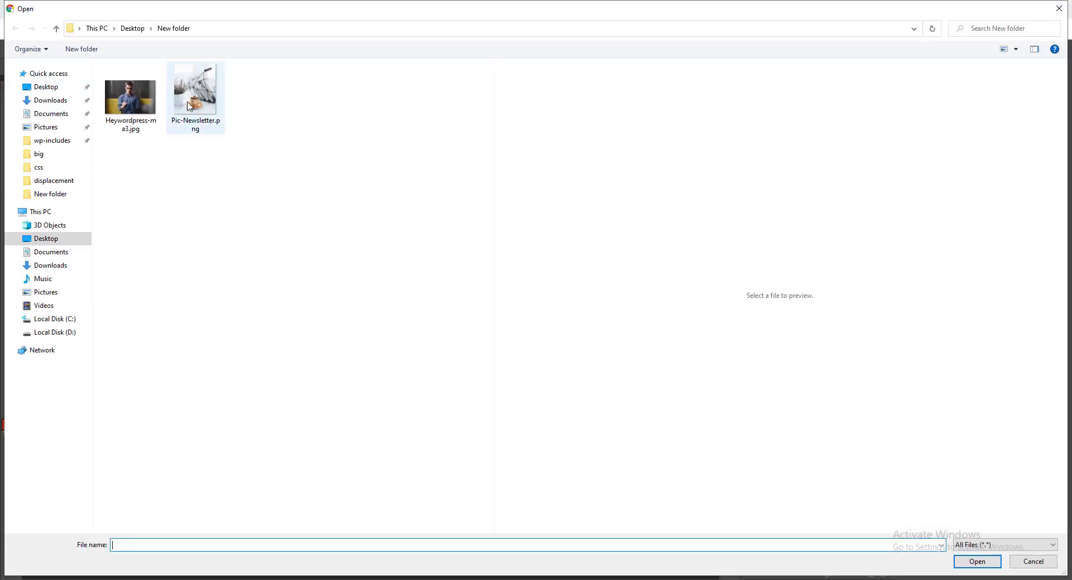
double_click(197, 103)
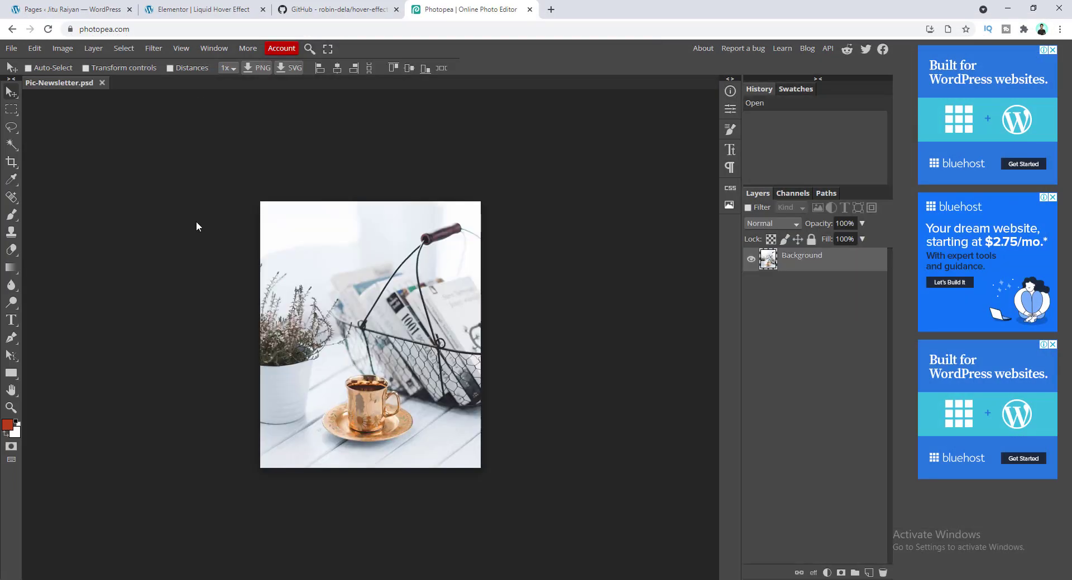
Step: Set the Crop tool to a fixed ratio of 1920 by 1271, matching the dimensions of Heywordpress-ma3.jpg
click(9, 163)
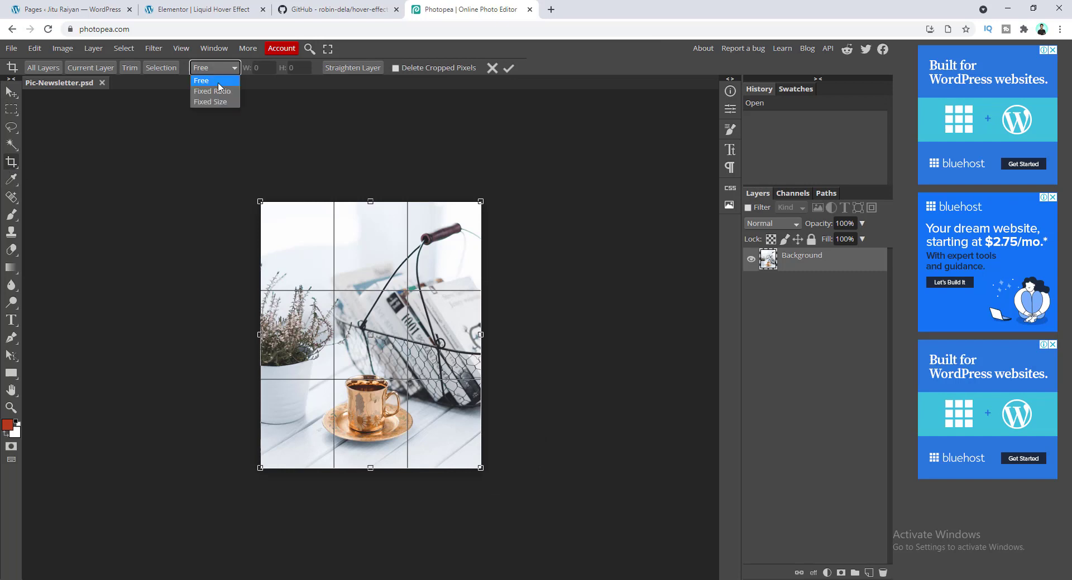
click(215, 94)
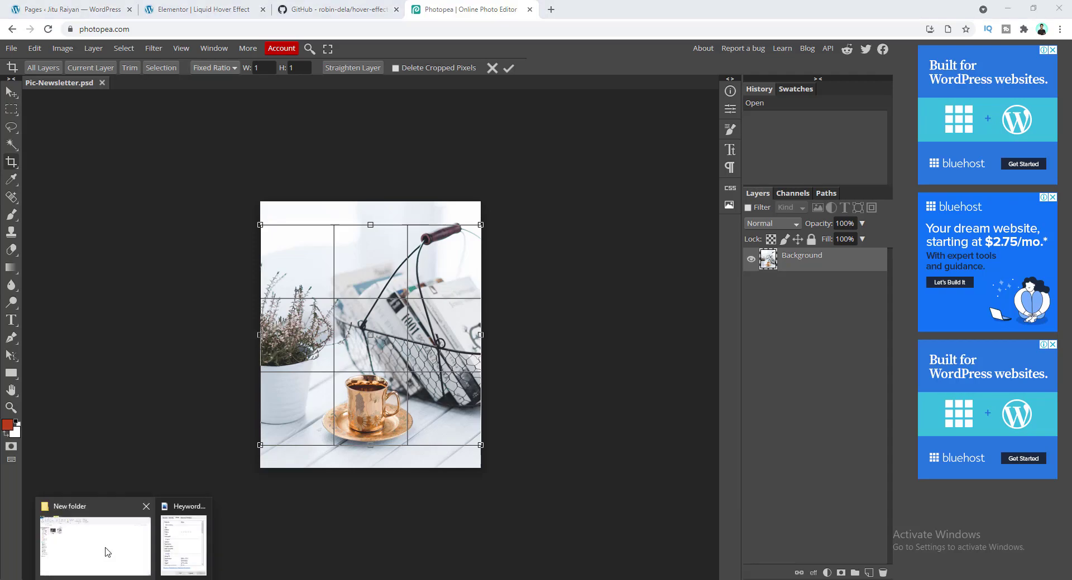
click(100, 549)
click(180, 554)
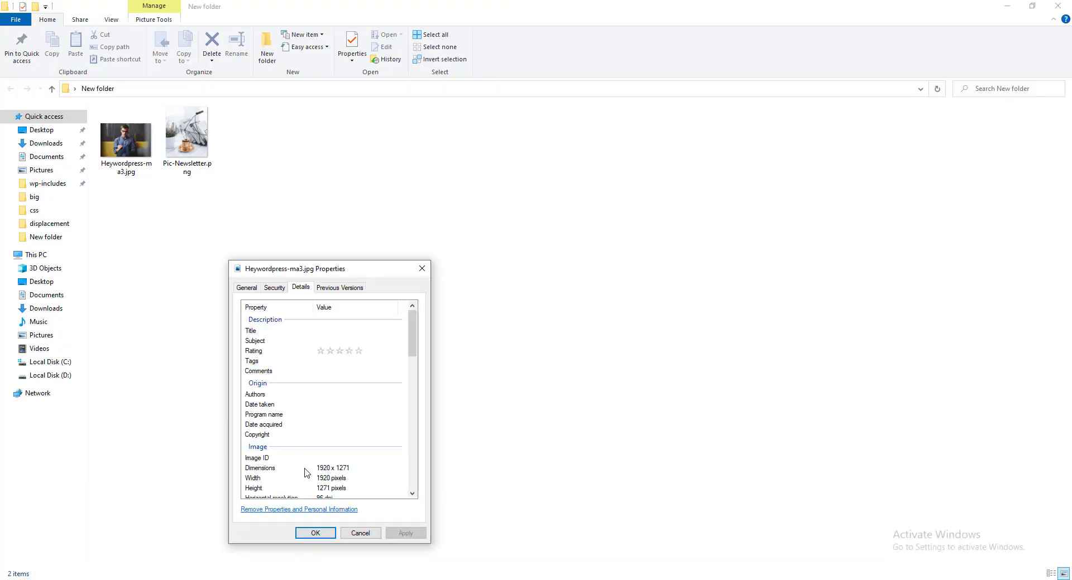
key(alt+Tab)
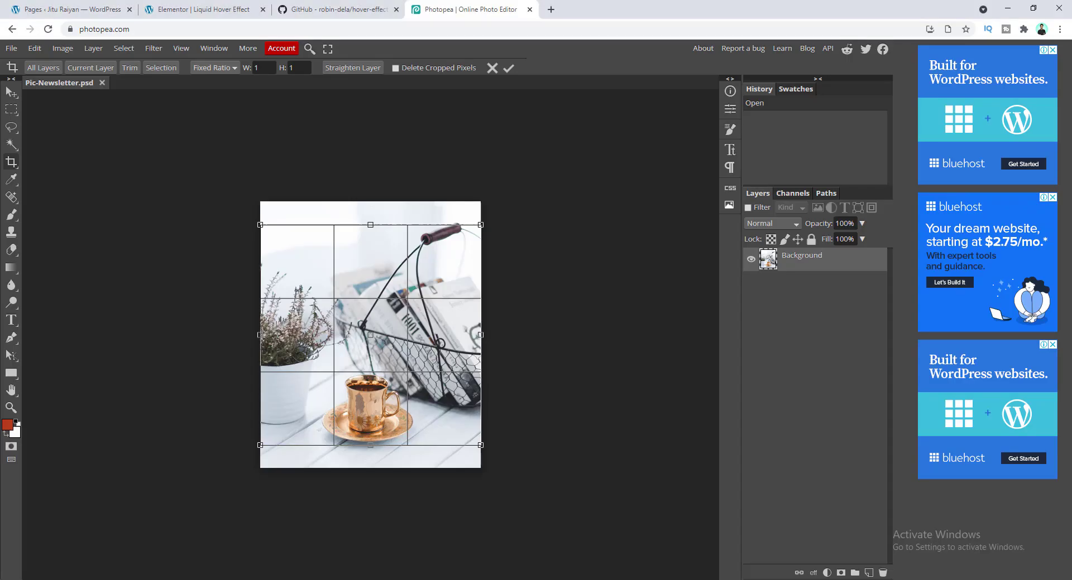
key(alt+Tab)
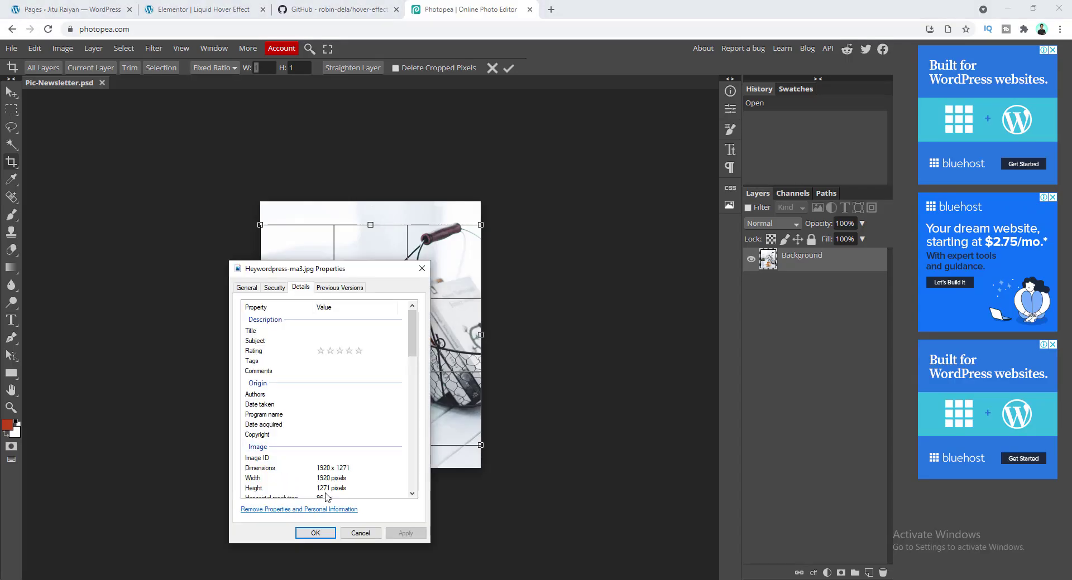
click(260, 67)
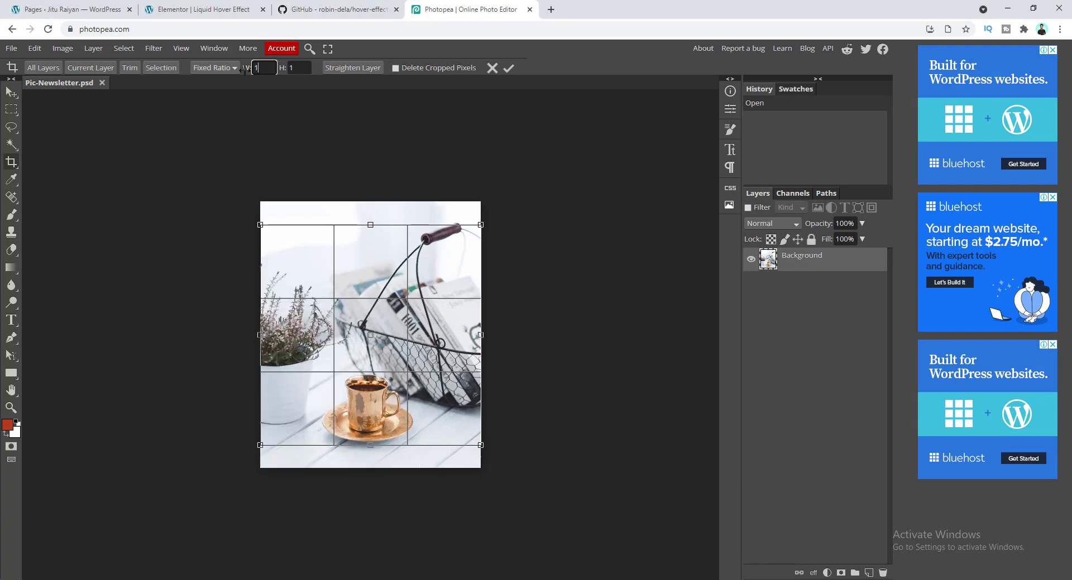
text(920)
key(Tab)
key(Return)
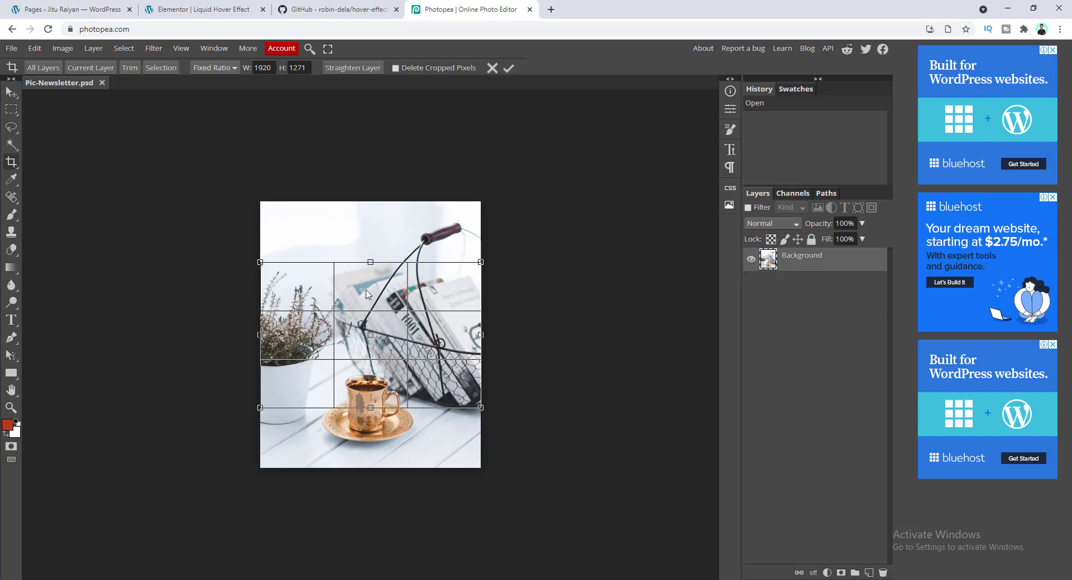
Step: Move the crop frame down over the coffee cup and saucer and apply the crop
drag(369, 294, 372, 333)
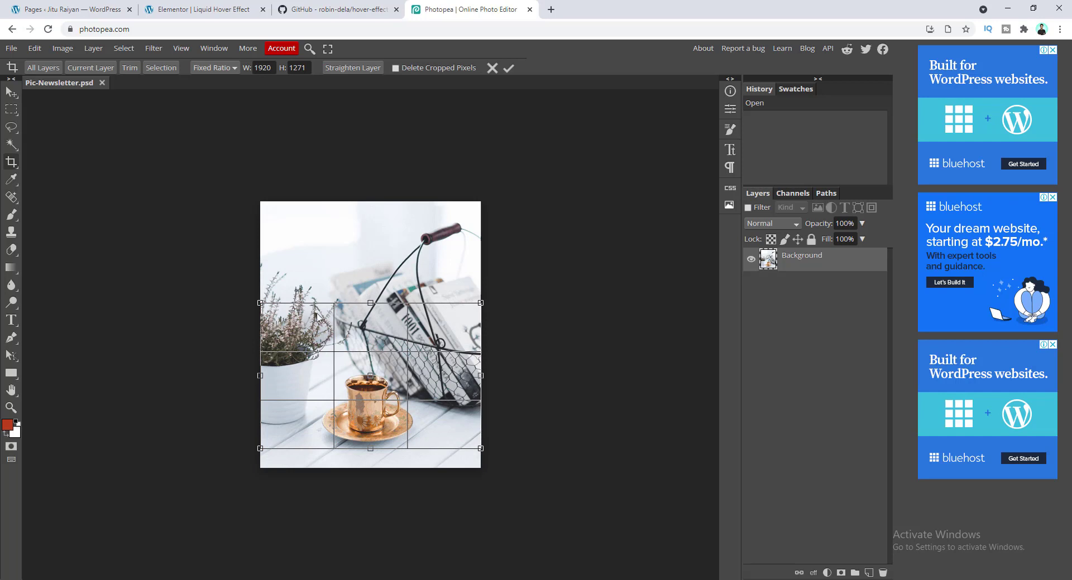
click(508, 68)
drag(295, 272, 100, 222)
Step: Export the cropped picture as a JPG at 98% quality
click(11, 49)
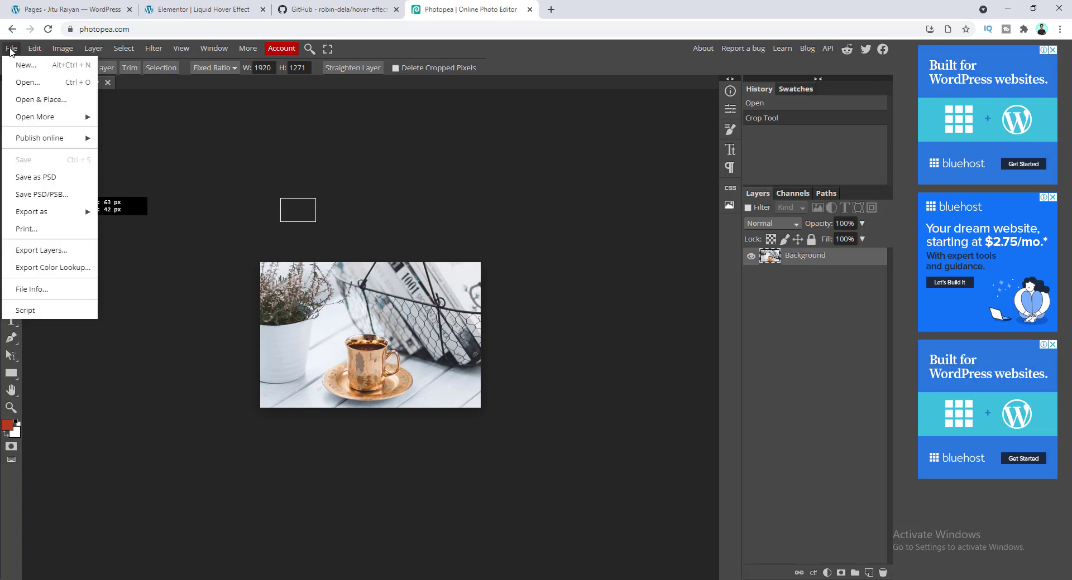
mouse_move(56, 211)
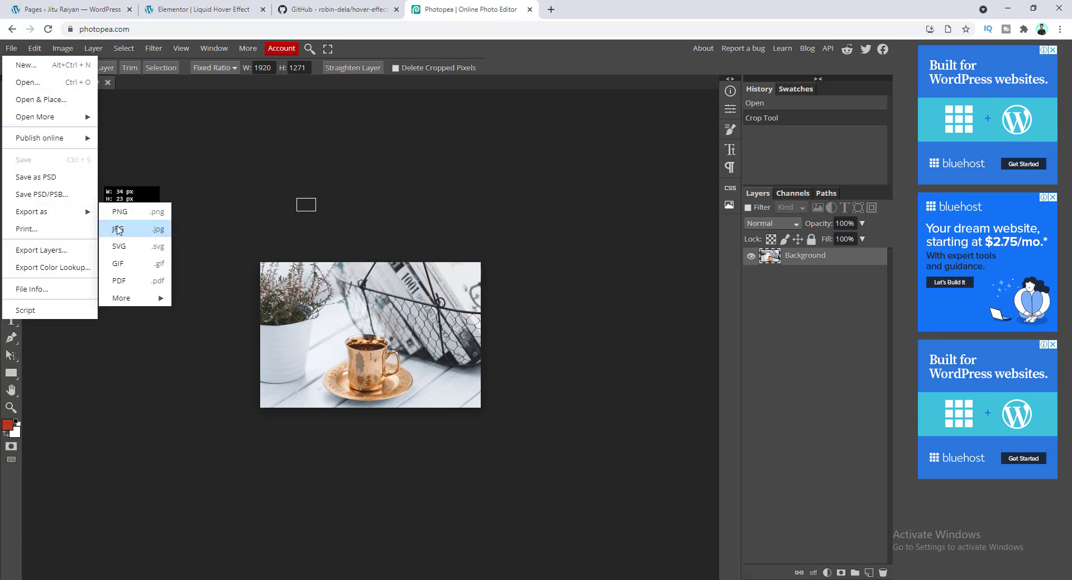
click(118, 230)
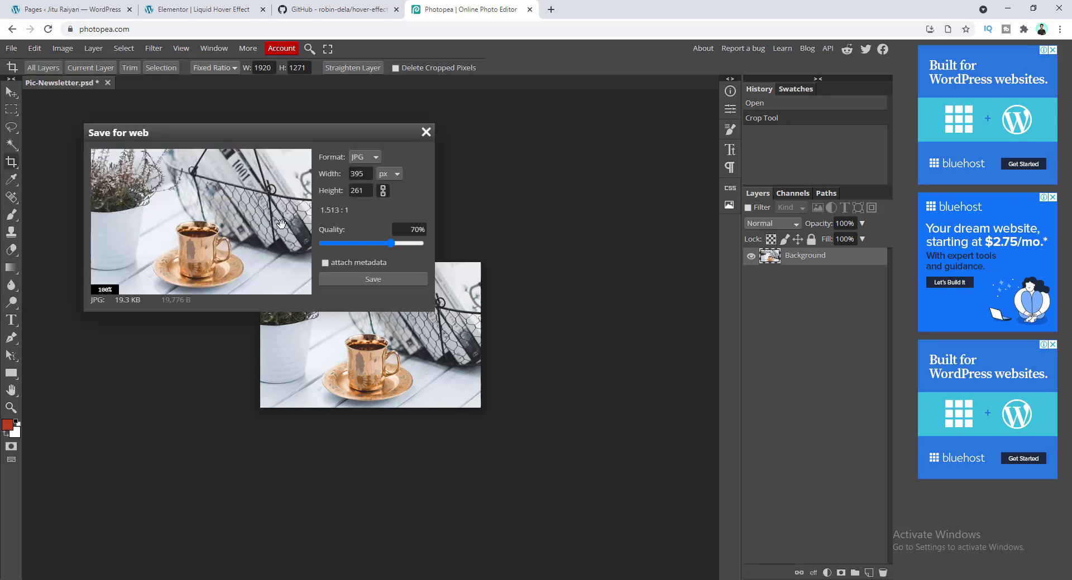
drag(389, 243, 424, 243)
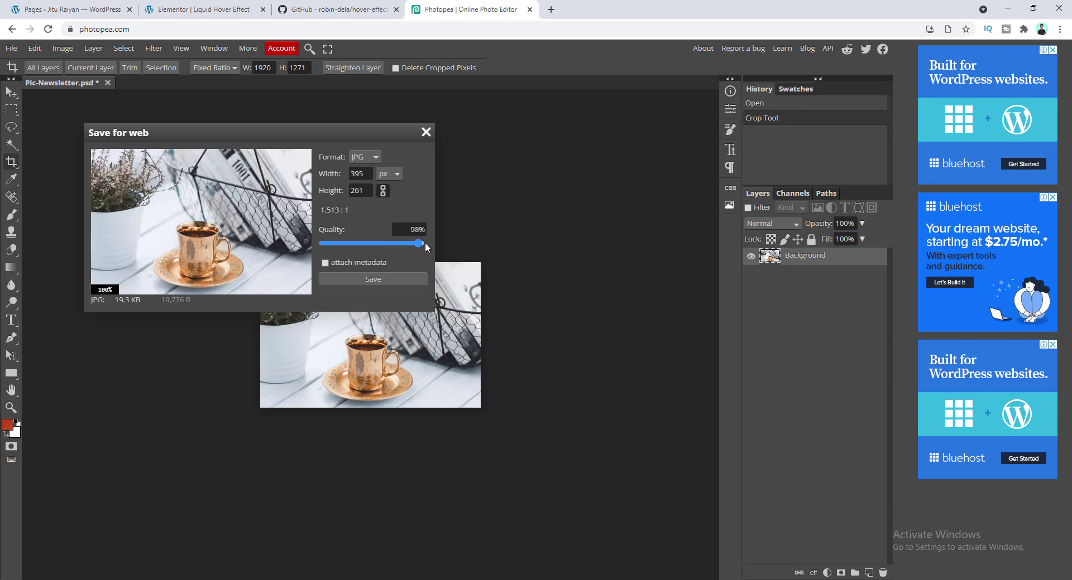
click(363, 279)
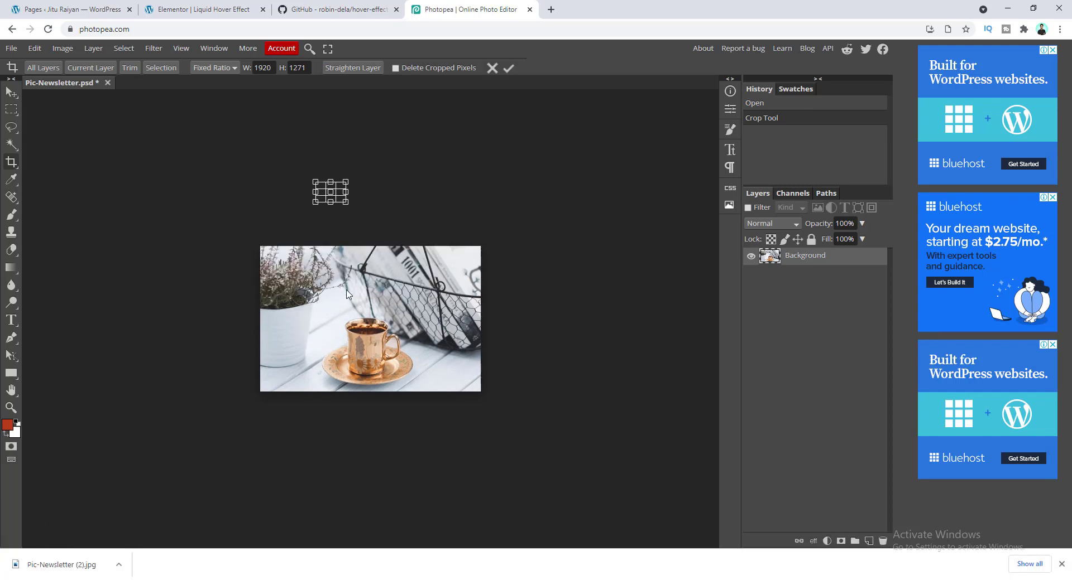
Step: Back in Elementor, replace the second liquid hover image with Pic-Newsletter (2).jpg, preview the hover effect, and update the page
click(192, 6)
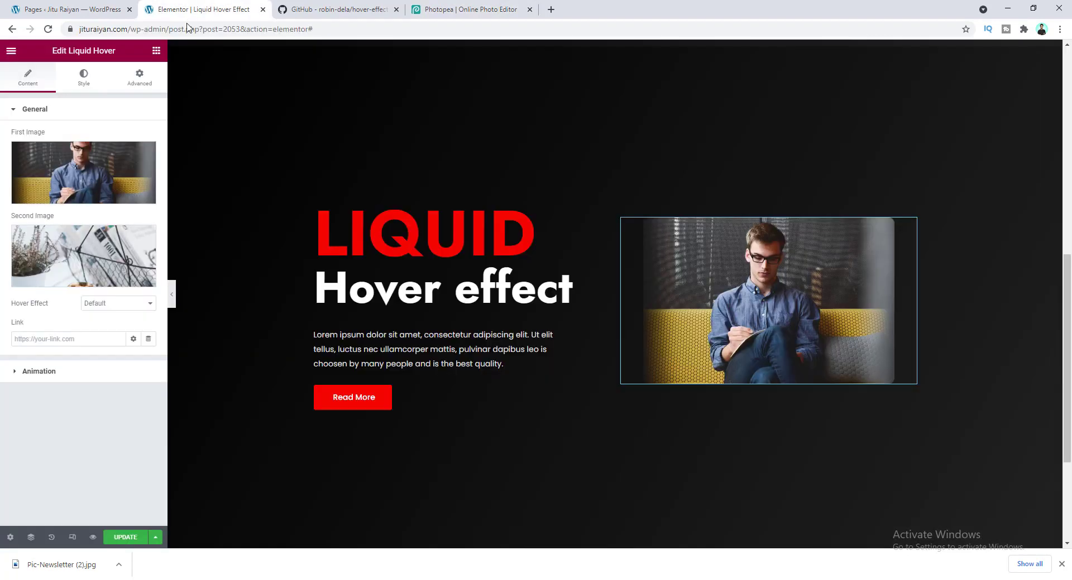
click(88, 244)
drag(61, 564, 221, 344)
click(1019, 515)
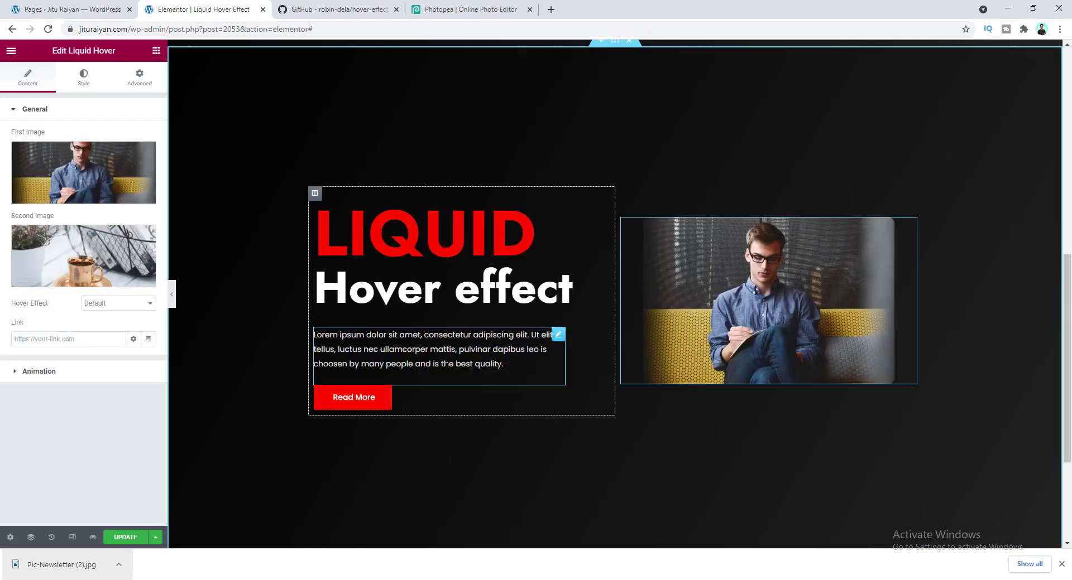
mouse_move(766, 301)
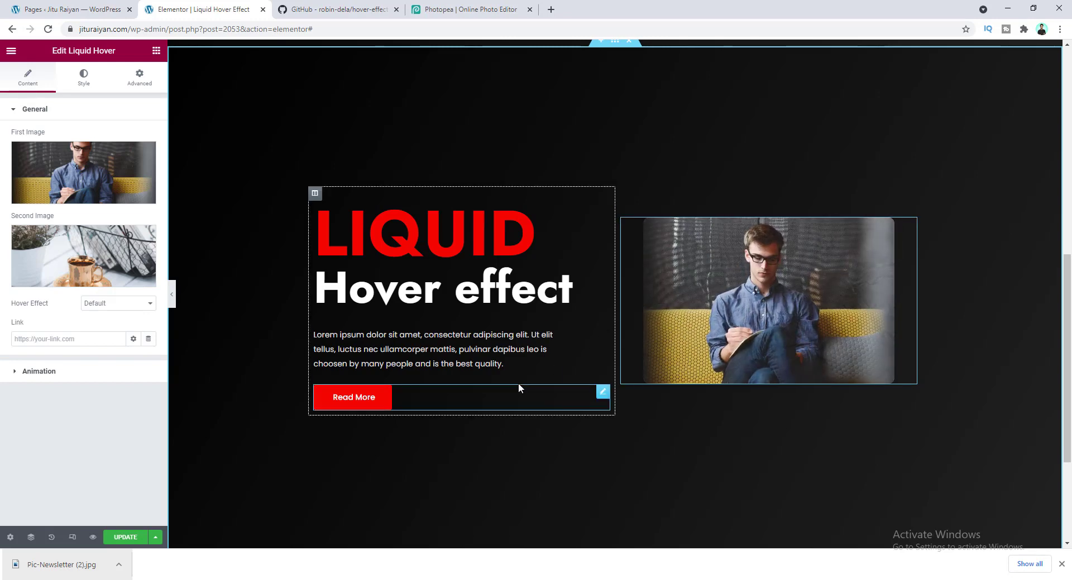
click(126, 538)
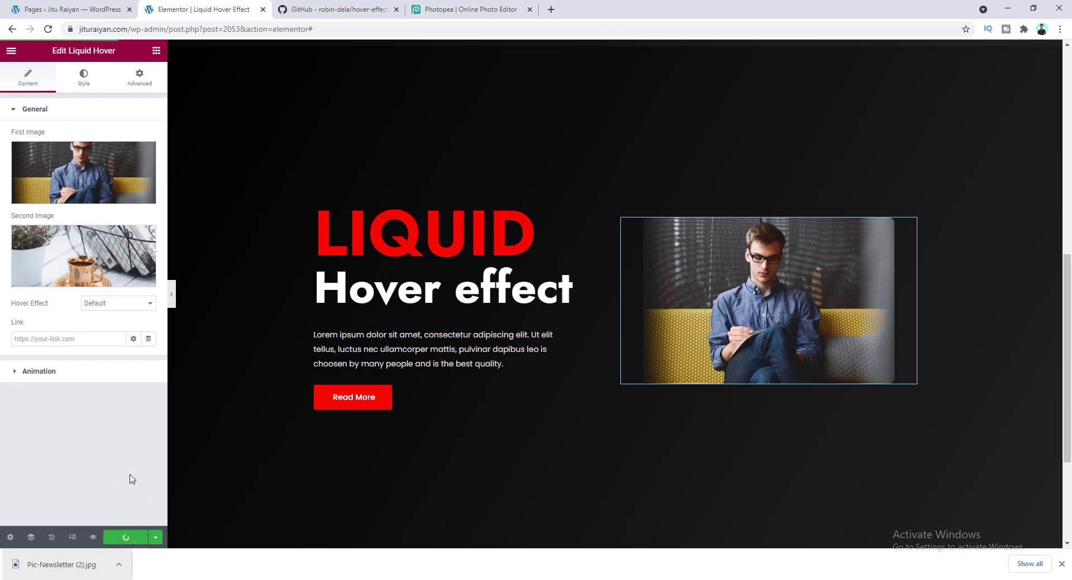